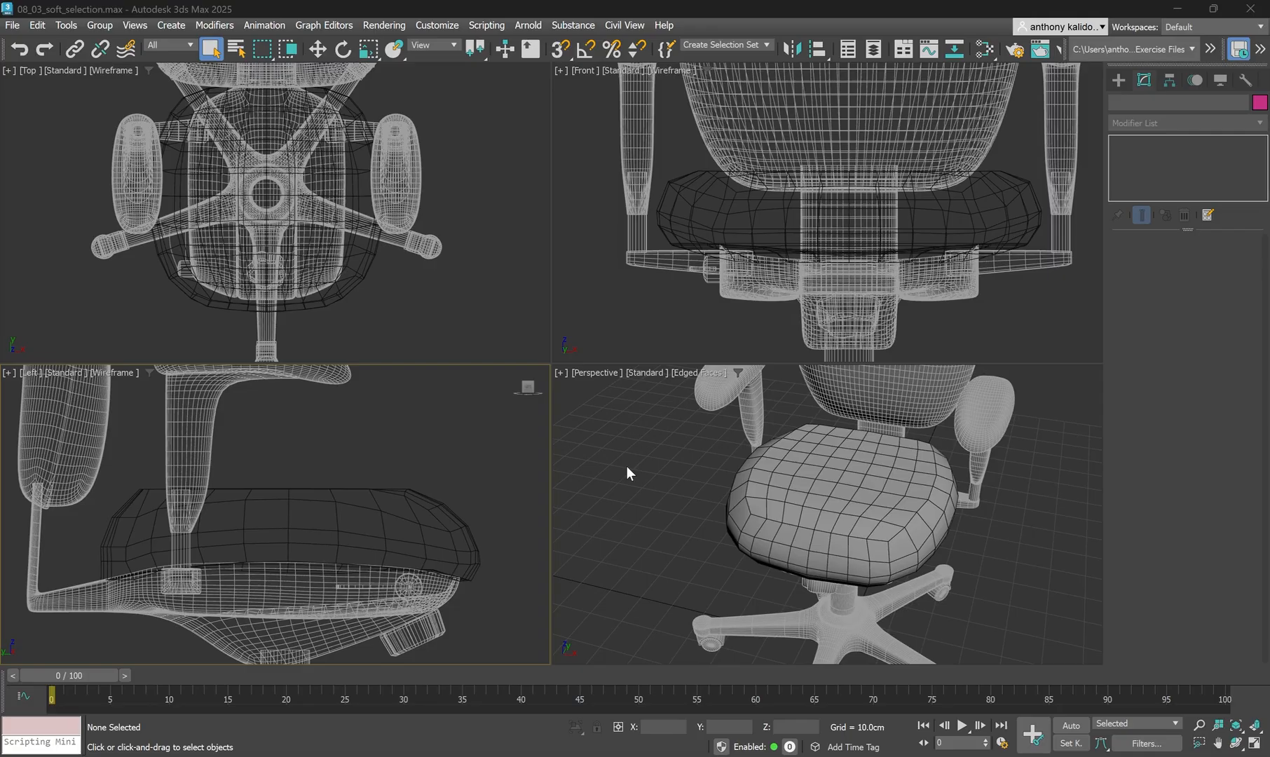
Add an OpenSubdiv modifier to the chair's seat cushion and set its iterations to 2.
{"action": "left_click", "coordinate": [812, 503]}
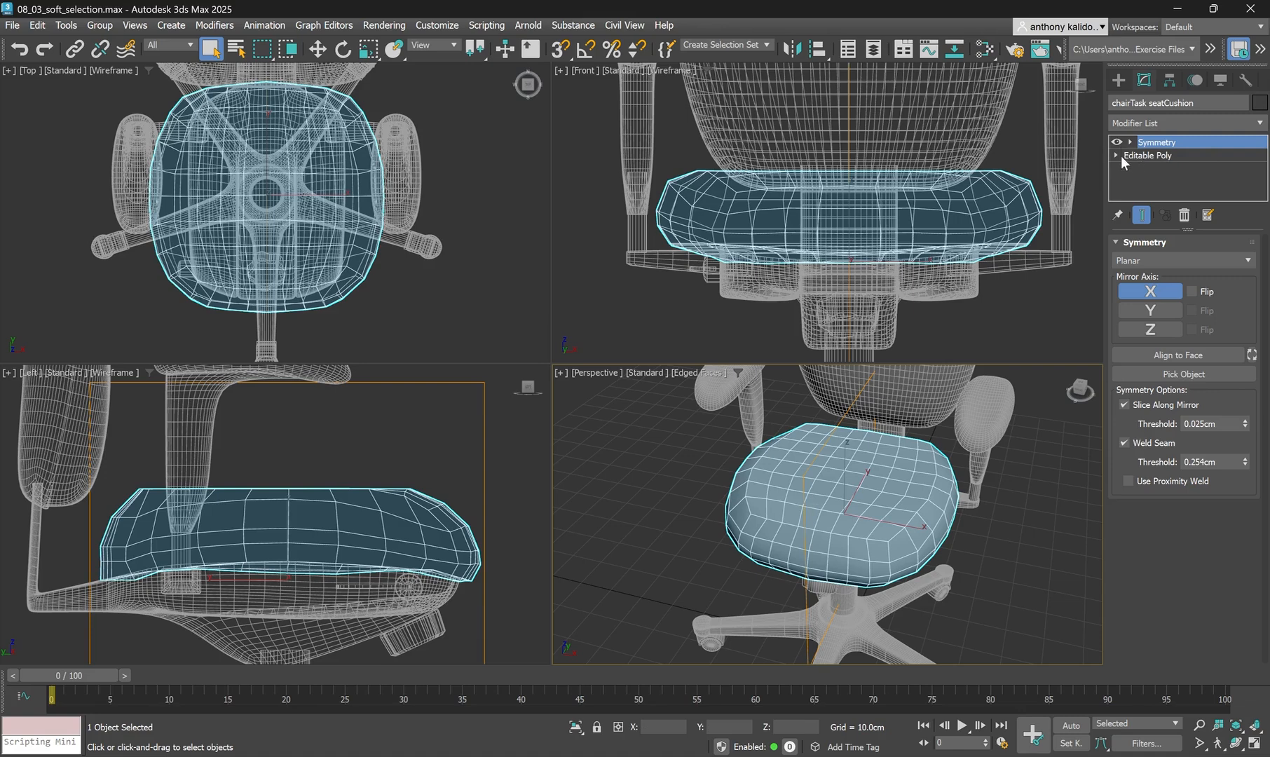
{"action": "left_click", "coordinate": [1161, 124]}
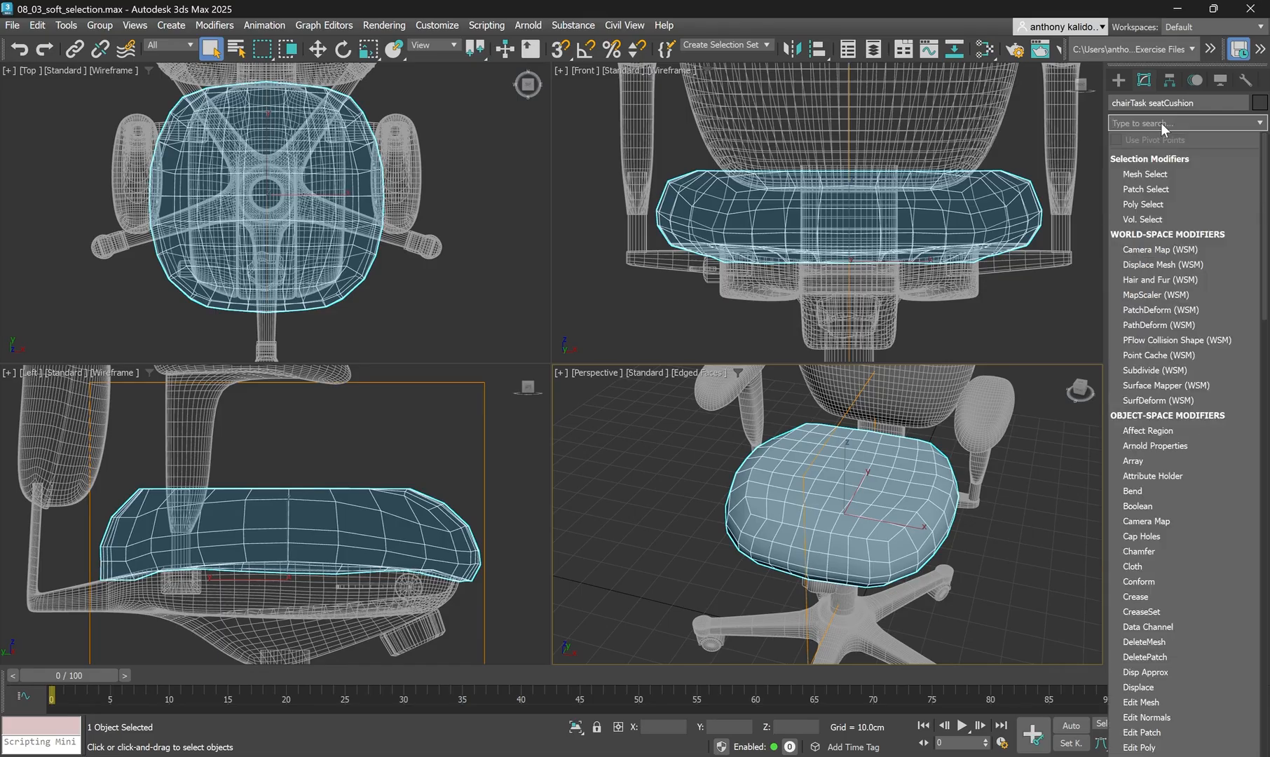
{"action": "type", "text": "op"}
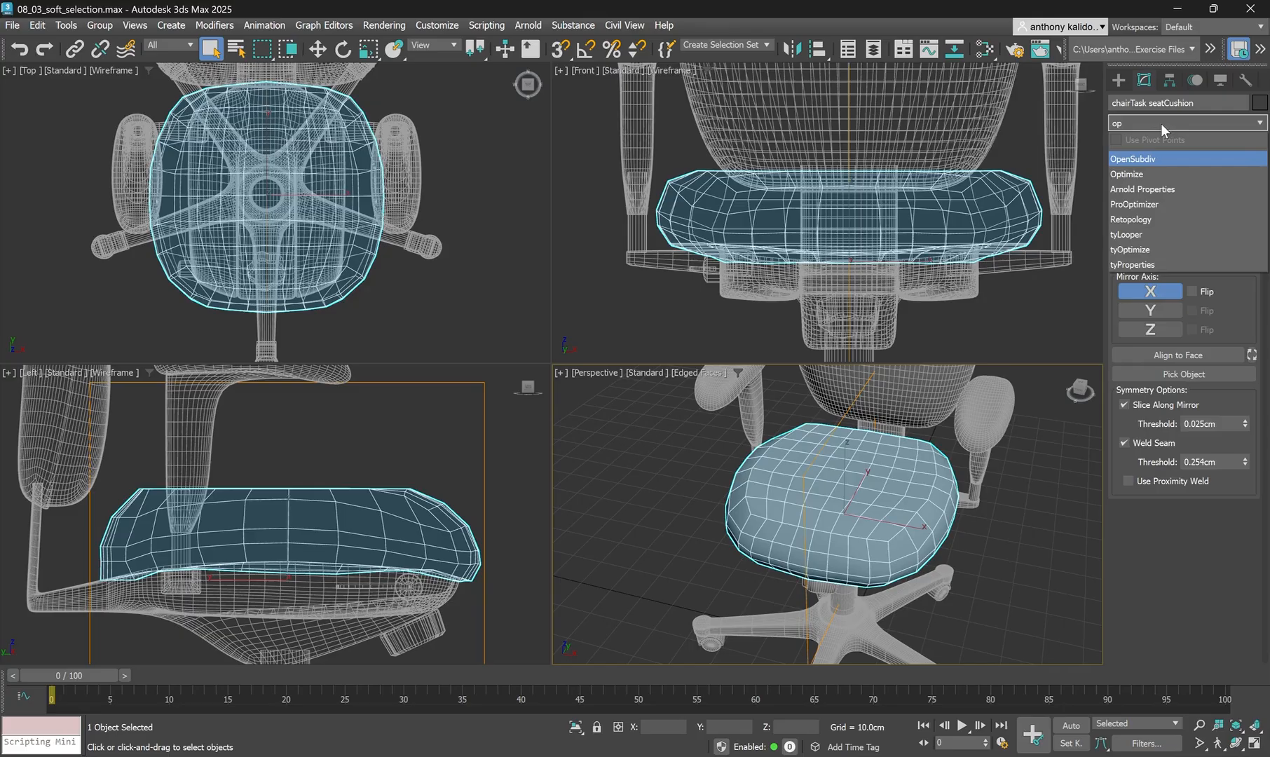
{"action": "left_click", "coordinate": [1142, 157]}
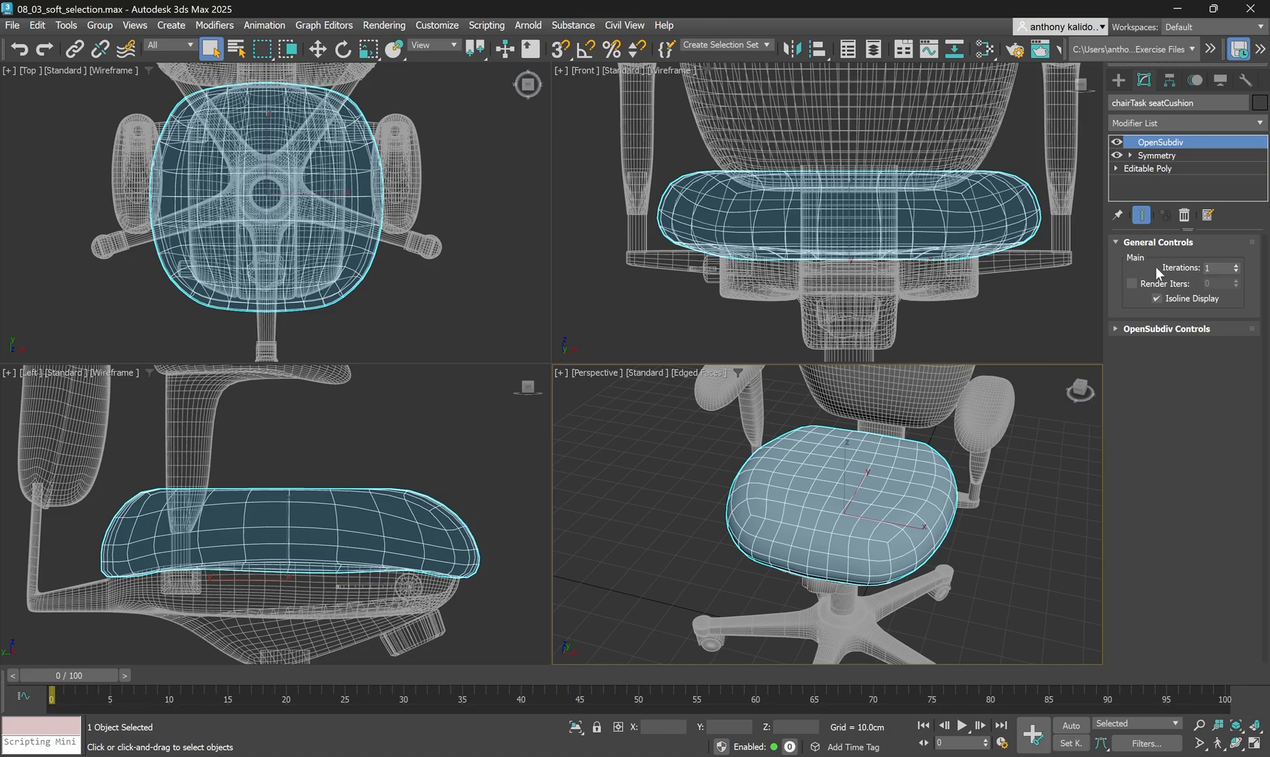
{"action": "left_click", "coordinate": [1236, 265]}
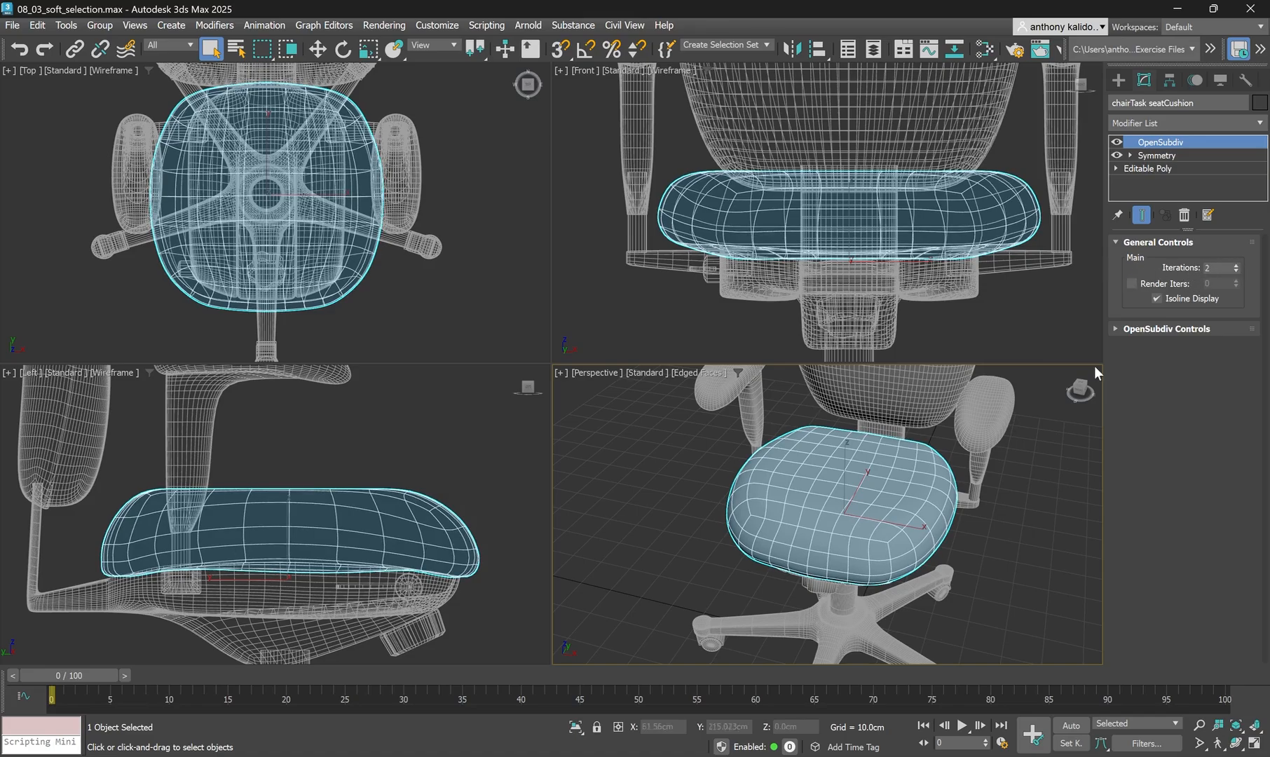
{"action": "scroll", "coordinate": [925, 541], "scroll_direction": "up", "scroll_amount": 3}
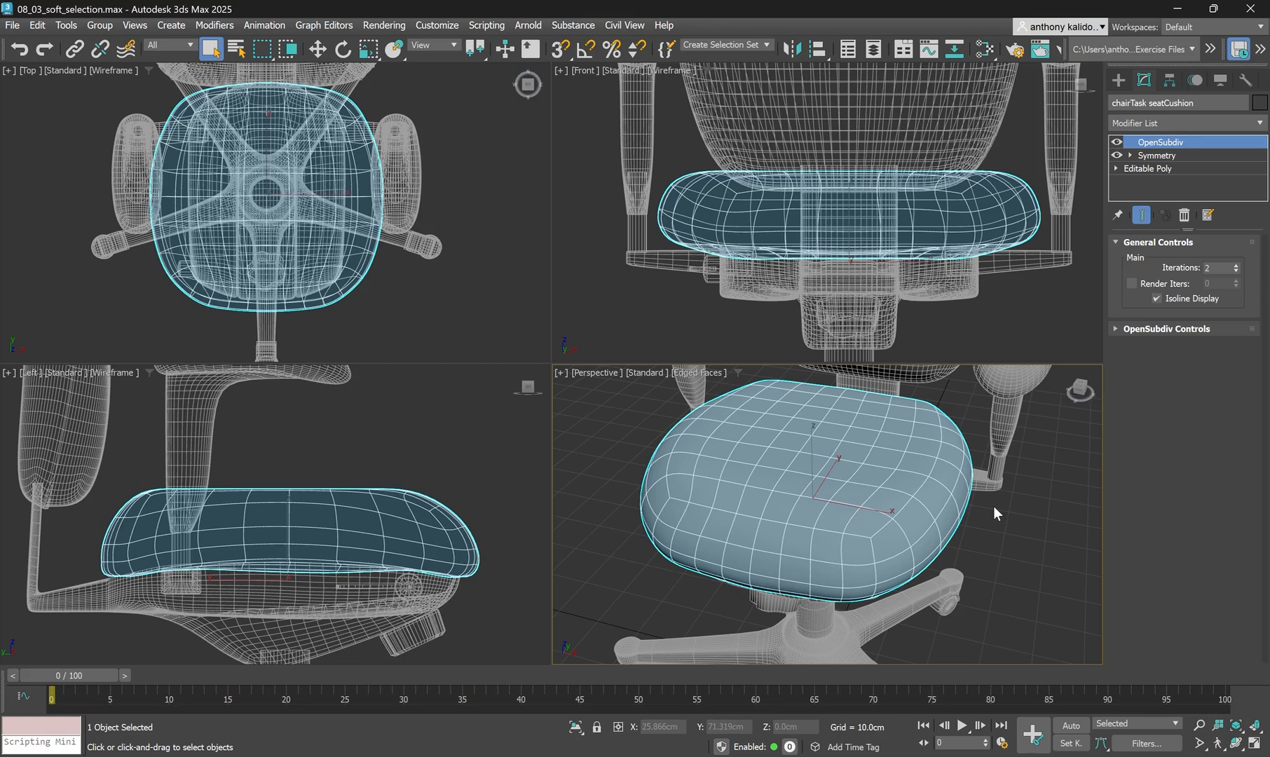
Enter the vertex level of the cushion's Editable Poly and show the end result of the whole modifier stack.
{"action": "left_click", "coordinate": [1116, 168]}
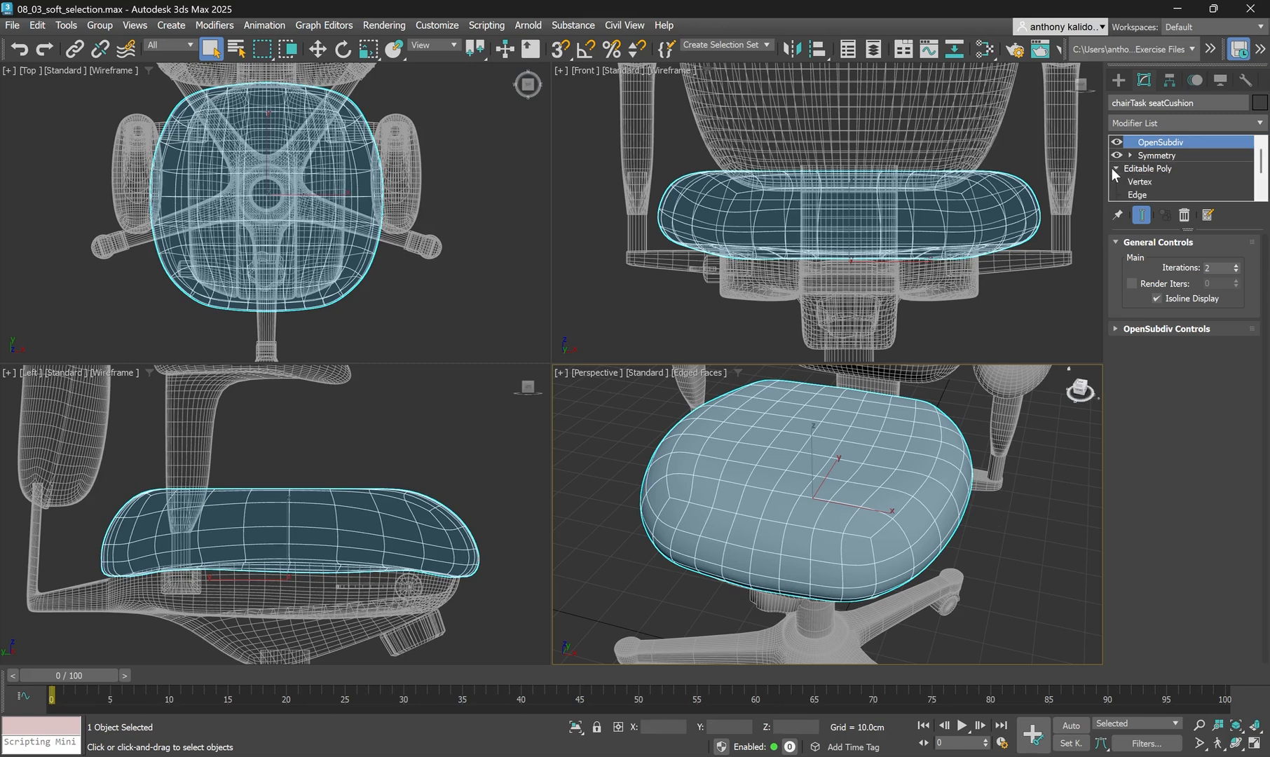
{"action": "left_click", "coordinate": [1144, 181]}
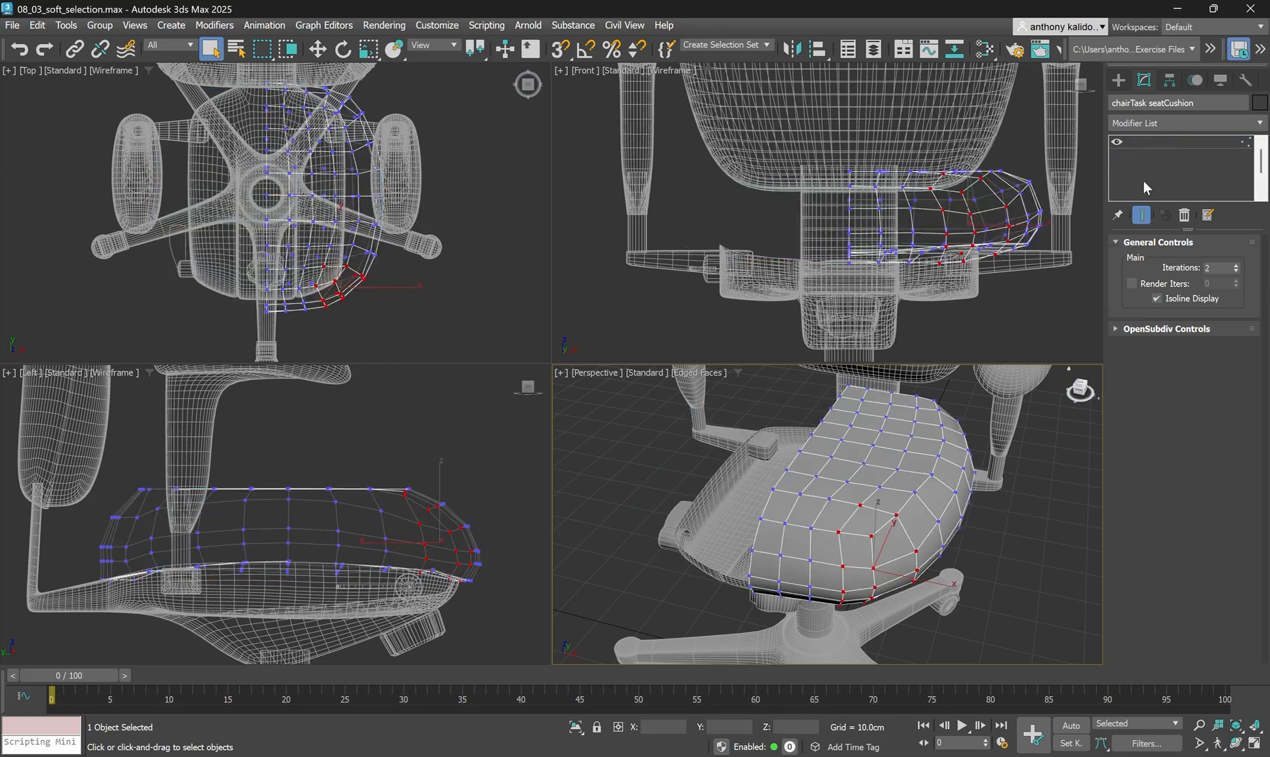
{"action": "left_click", "coordinate": [1141, 218]}
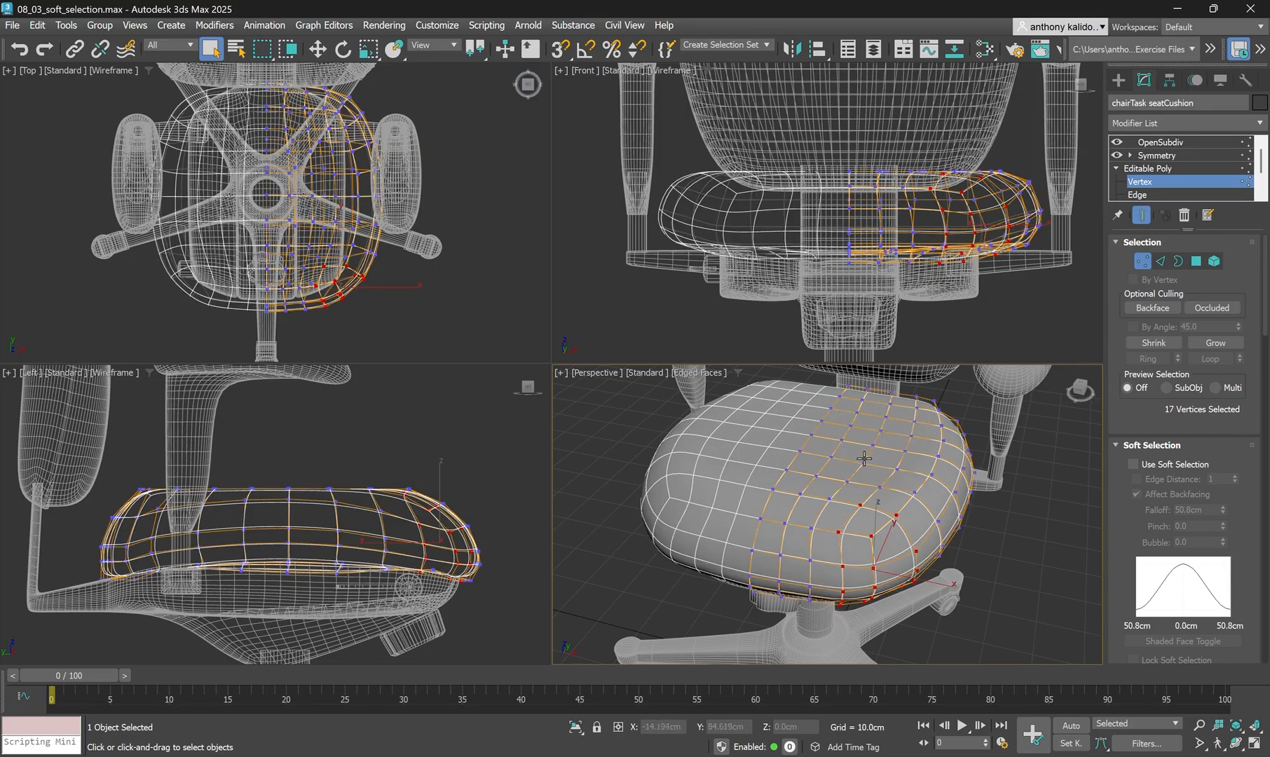
{"action": "scroll", "coordinate": [876, 487], "scroll_direction": "up", "scroll_amount": 3}
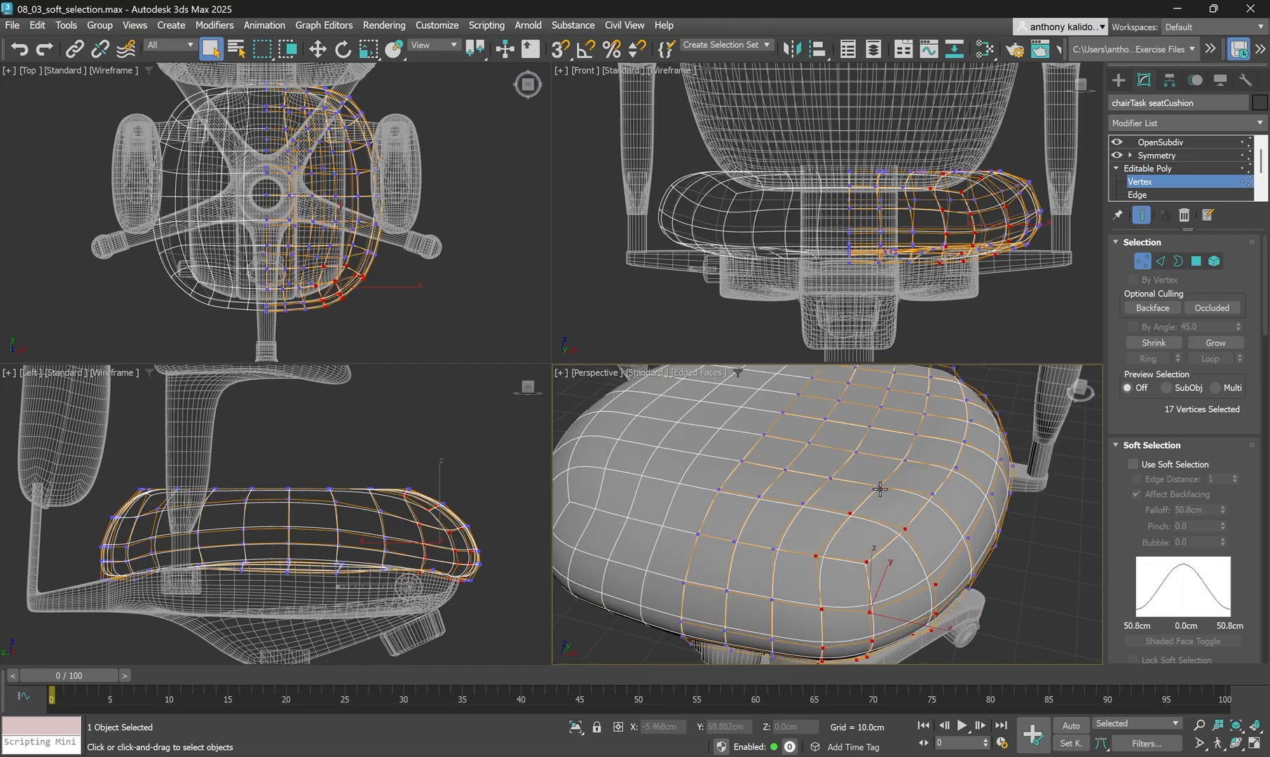
Try moving a single vertex on the front part of the cushion's top up by about 7 cm.
{"action": "left_click", "coordinate": [317, 49]}
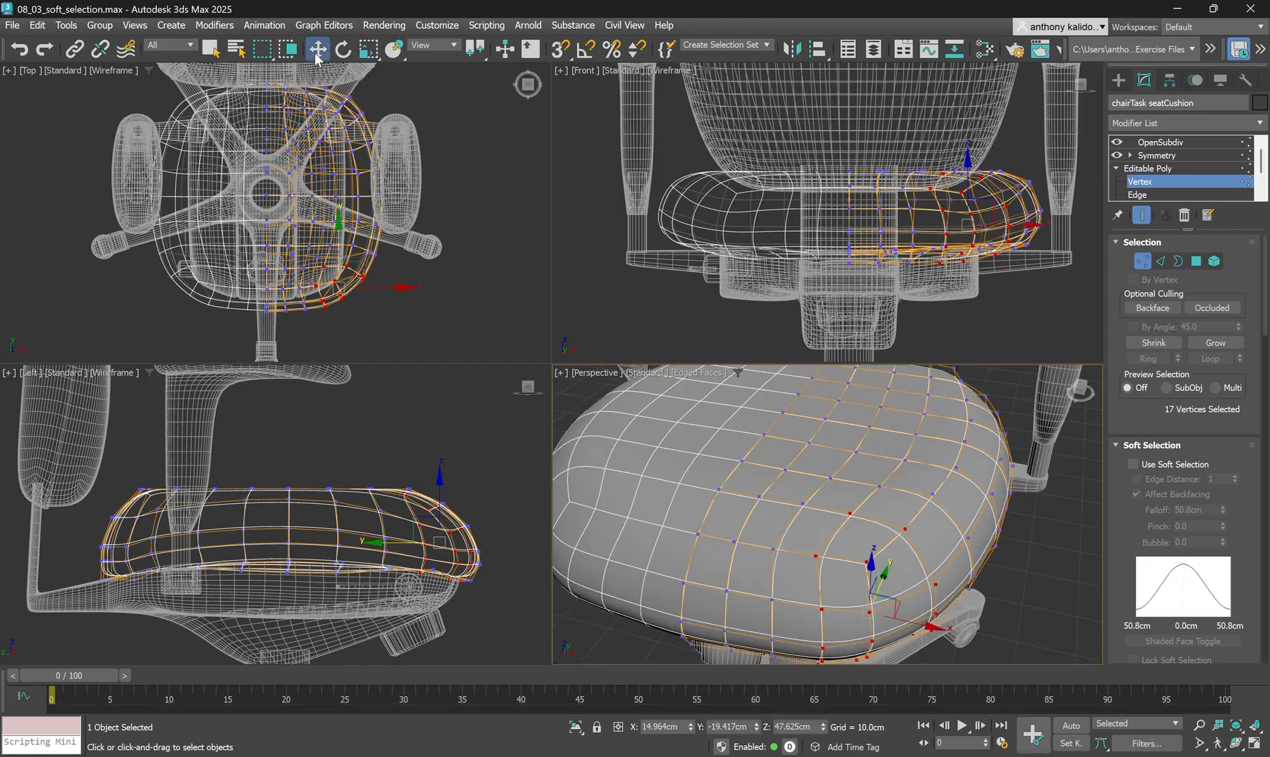
{"action": "left_click", "coordinate": [850, 511]}
{"action": "left_click_drag", "start_coordinate": [845, 460], "coordinate": [847, 380]}
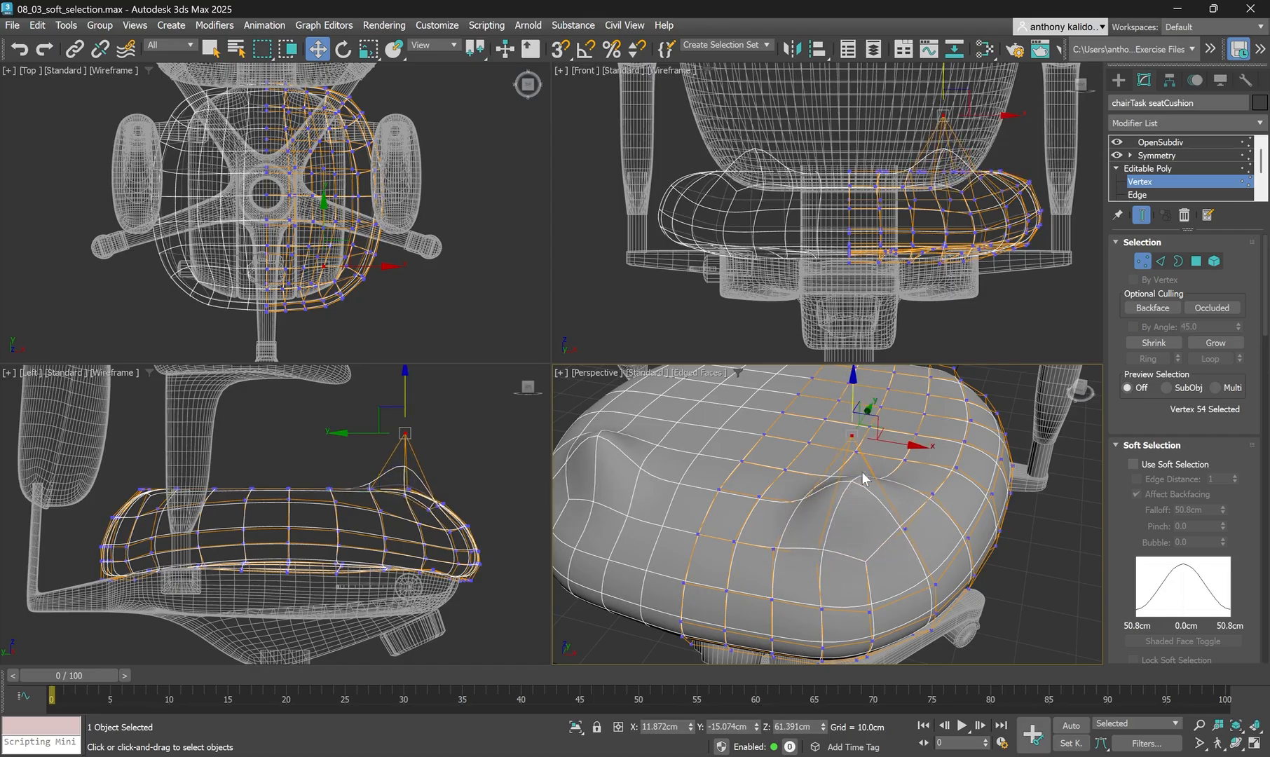
{"action": "key", "text": "ctrl+z"}
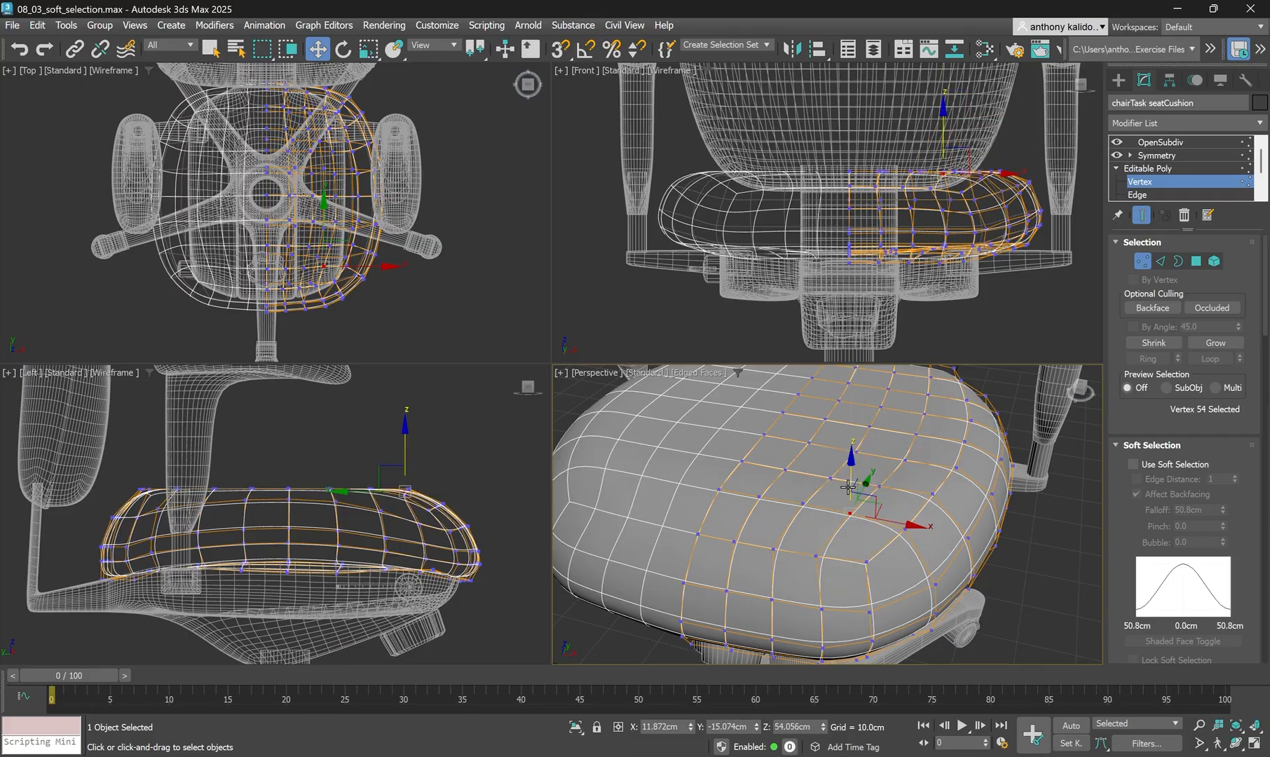
Turn off the edged-faces display in the Perspective view to show the chair with plain shading.
{"action": "scroll", "coordinate": [862, 472], "scroll_direction": "down", "scroll_amount": 3}
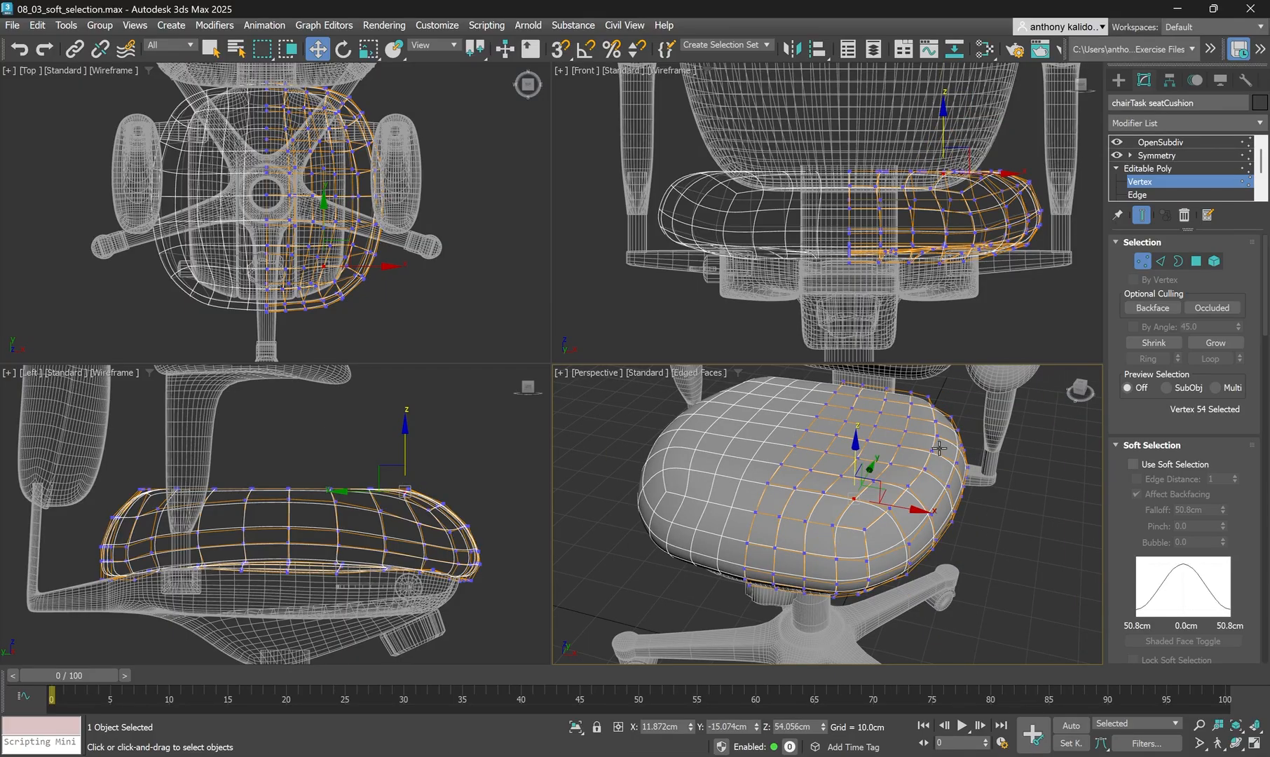
{"action": "mouse_move", "coordinate": [953, 489]}
{"action": "middle_mouse_down", "text": "alt"}
{"action": "mouse_move", "coordinate": [983, 496]}
{"action": "mouse_move", "coordinate": [971, 499]}
{"action": "middle_mouse_up", "text": "alt"}
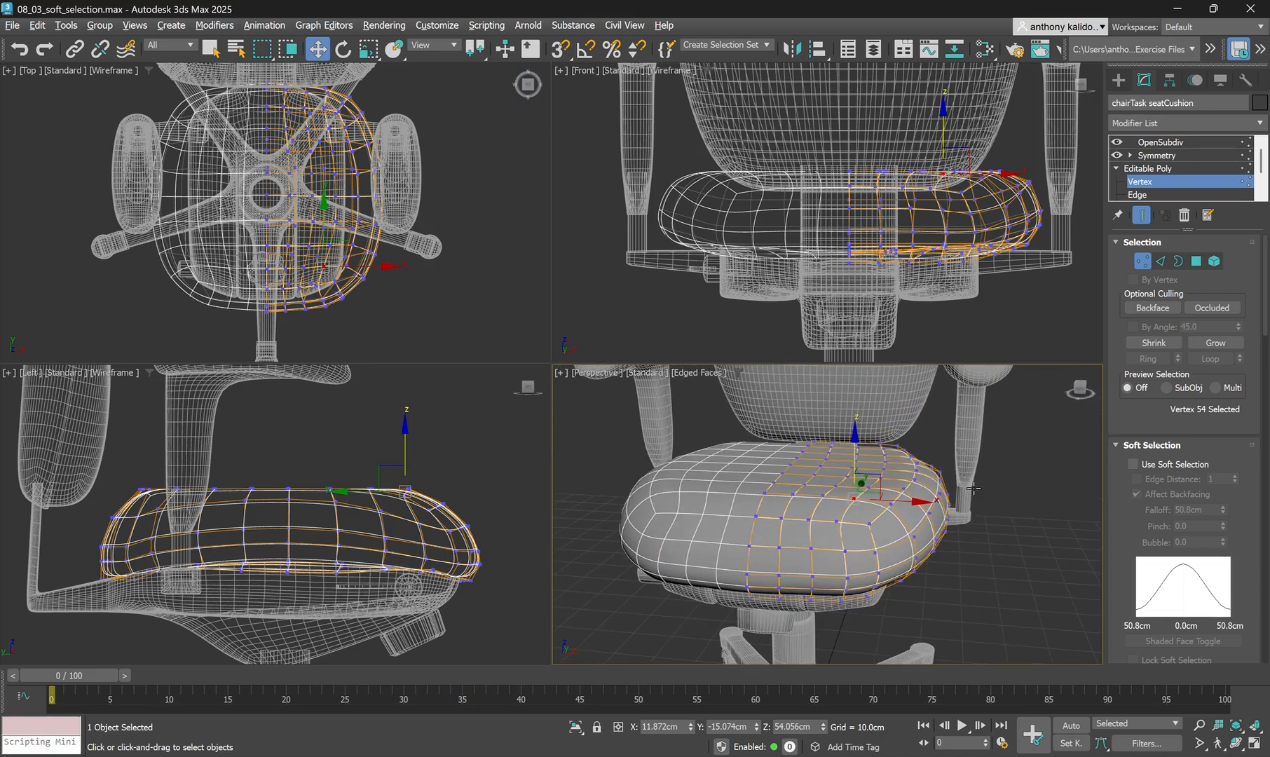
{"action": "key", "text": "F4"}
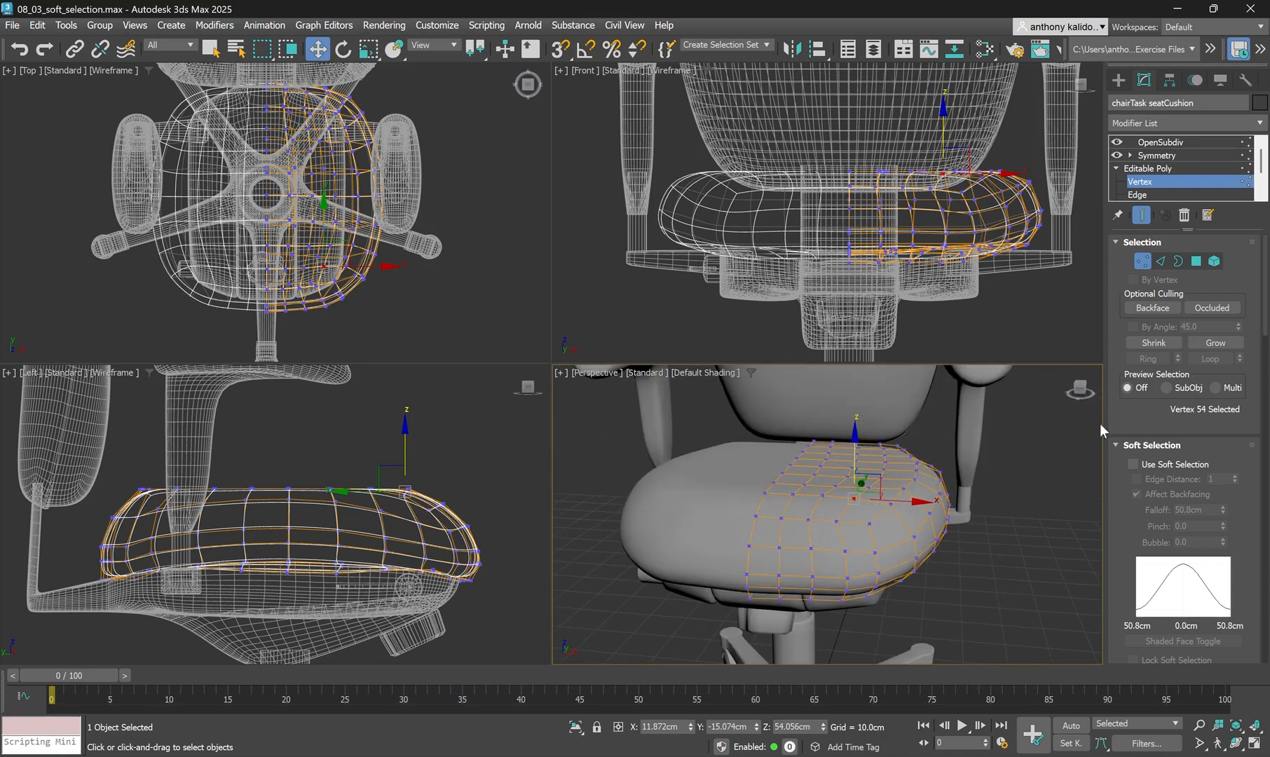
Try raising an edge loop running across the seat cushion by about 3 cm at the edge level.
{"action": "left_click", "coordinate": [1162, 263]}
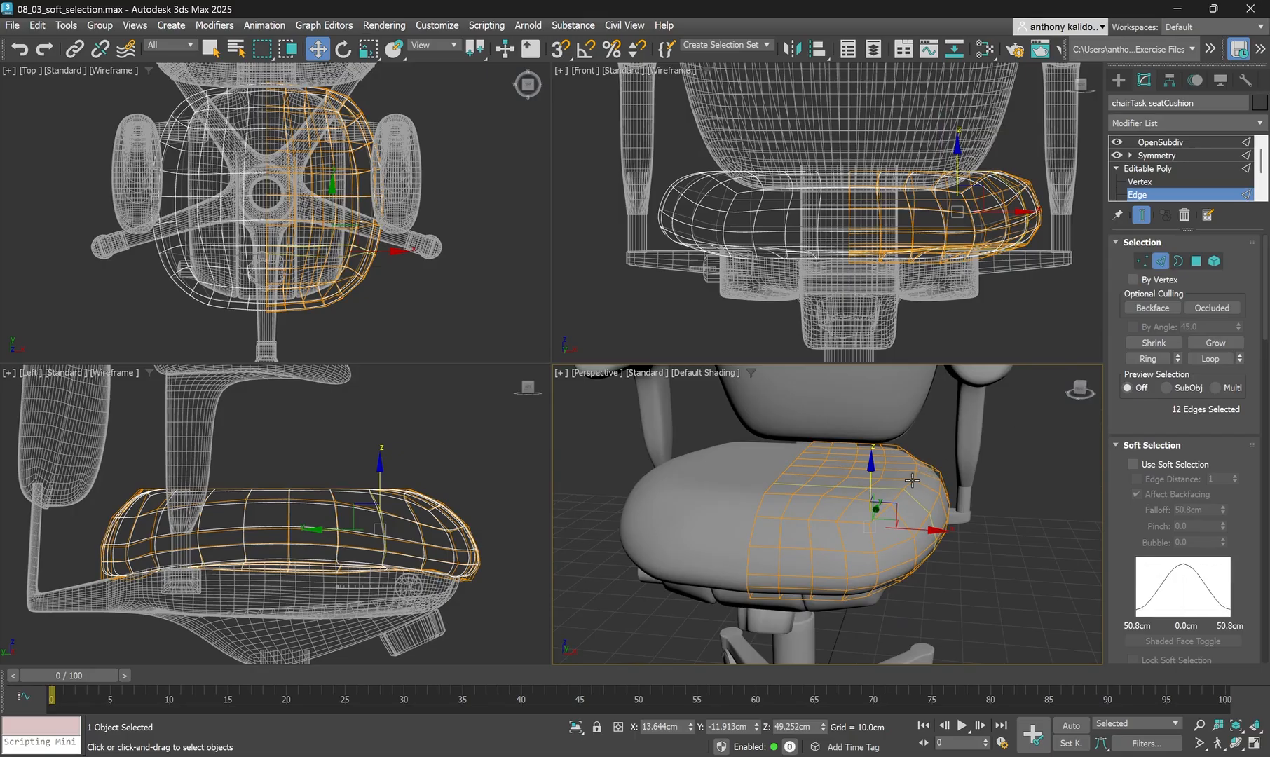
{"action": "middle_click_drag", "start_coordinate": [922, 477], "coordinate": [832, 478], "text": "alt"}
{"action": "left_click", "coordinate": [833, 478]}
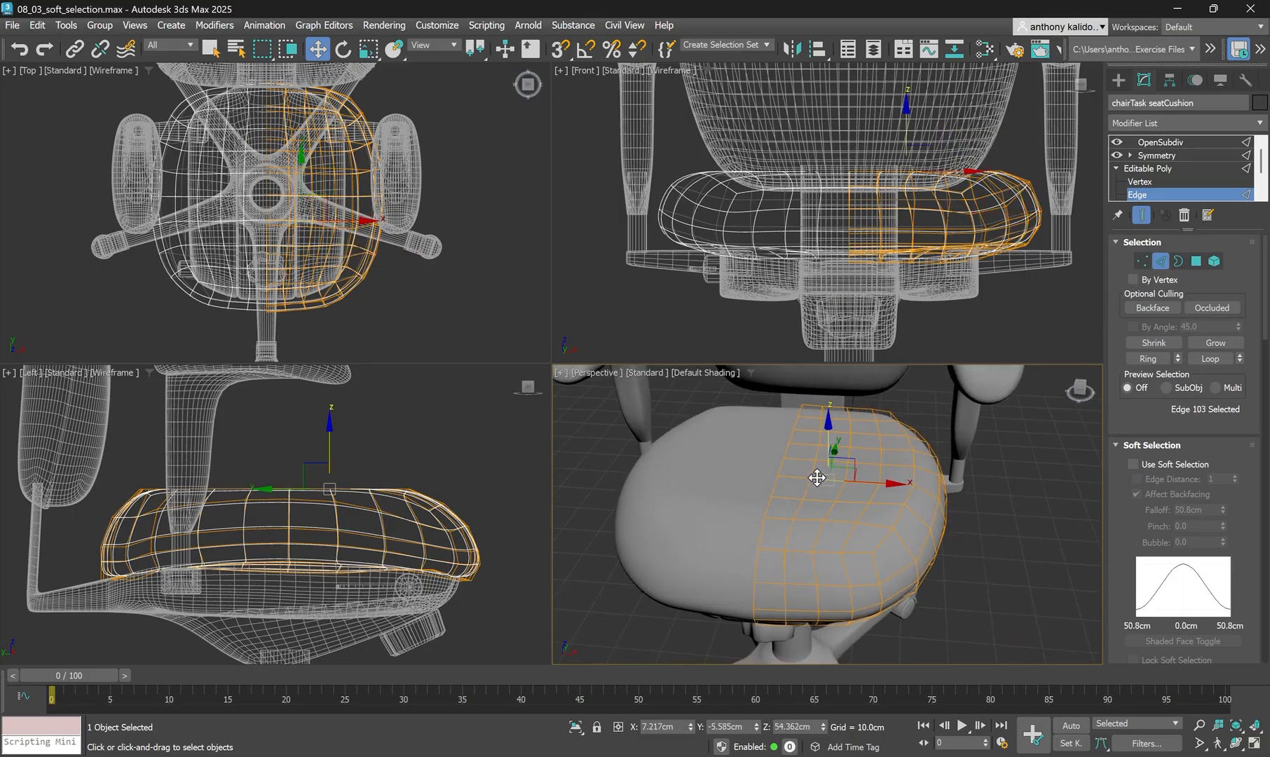
{"action": "key", "text": "ctrl+z"}
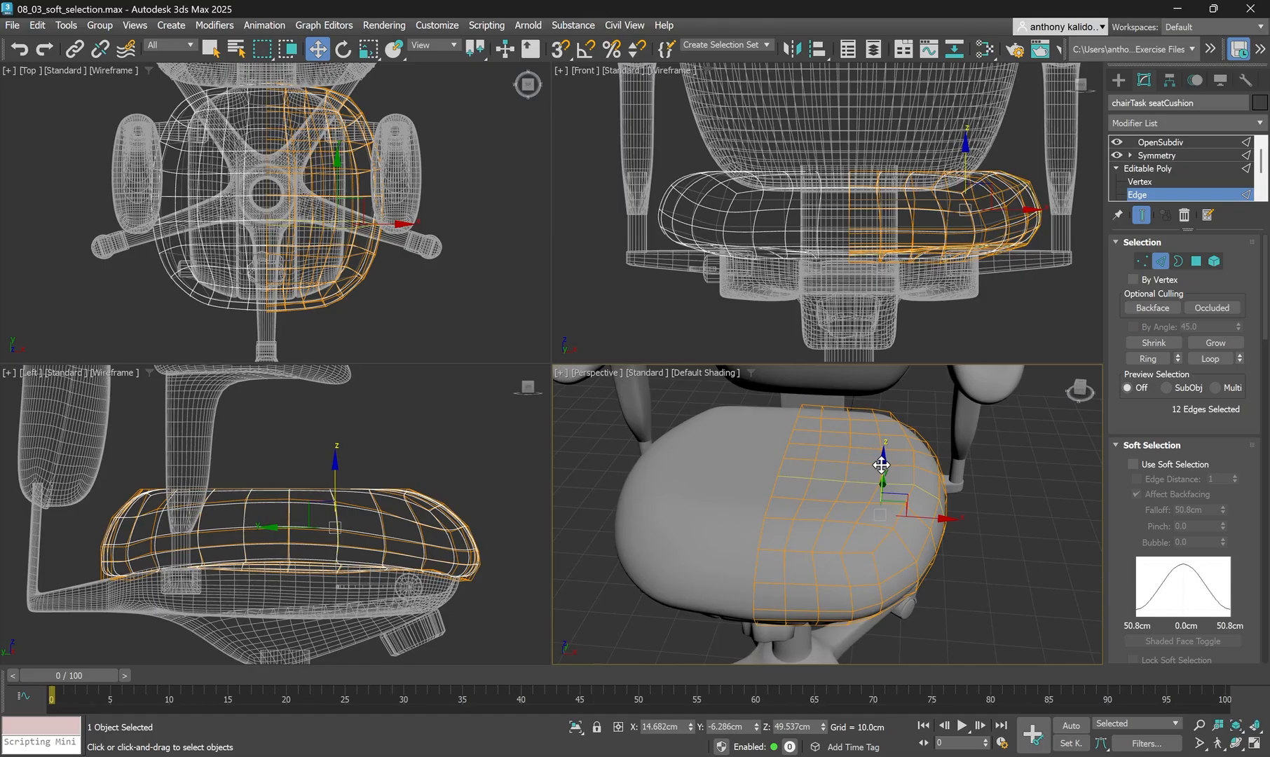
{"action": "mouse_move", "coordinate": [883, 464]}
{"action": "left_mouse_down"}
{"action": "mouse_move", "coordinate": [882, 439]}
{"action": "mouse_move", "coordinate": [879, 451]}
{"action": "left_mouse_up"}
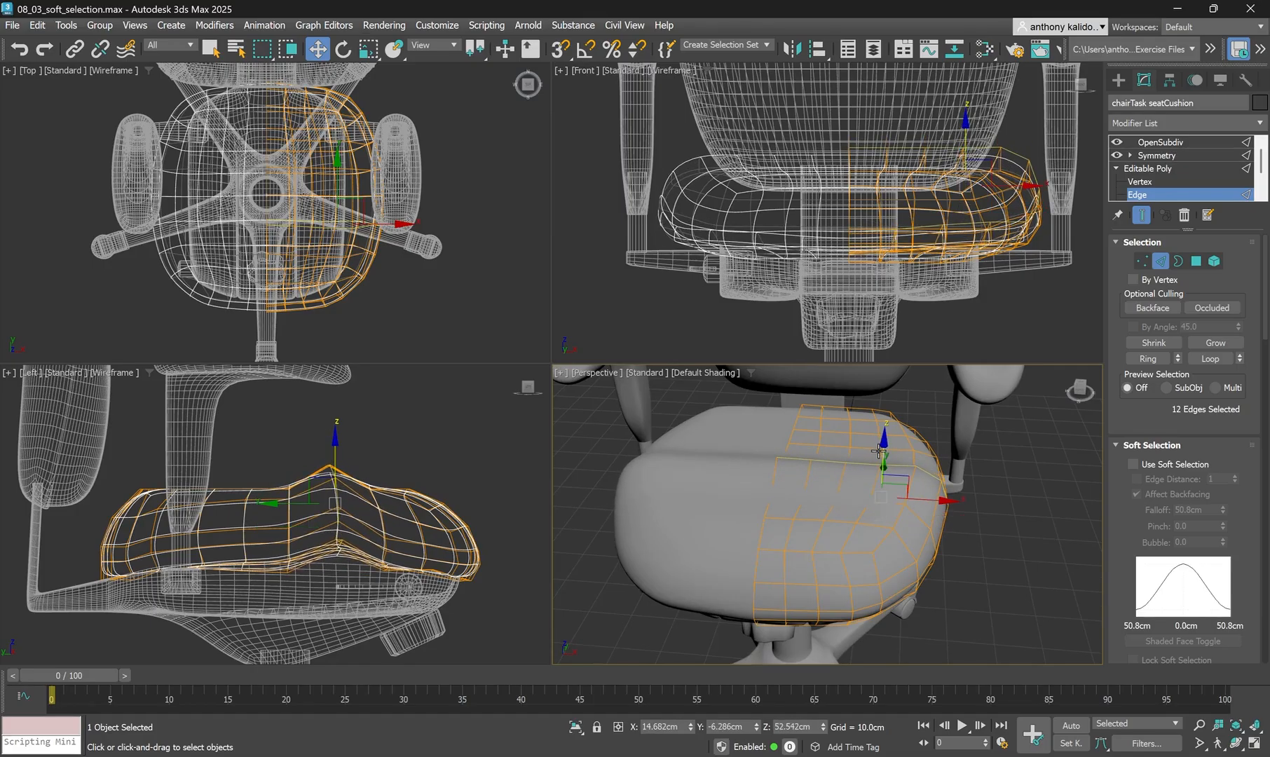
{"action": "key", "text": "ctrl+z"}
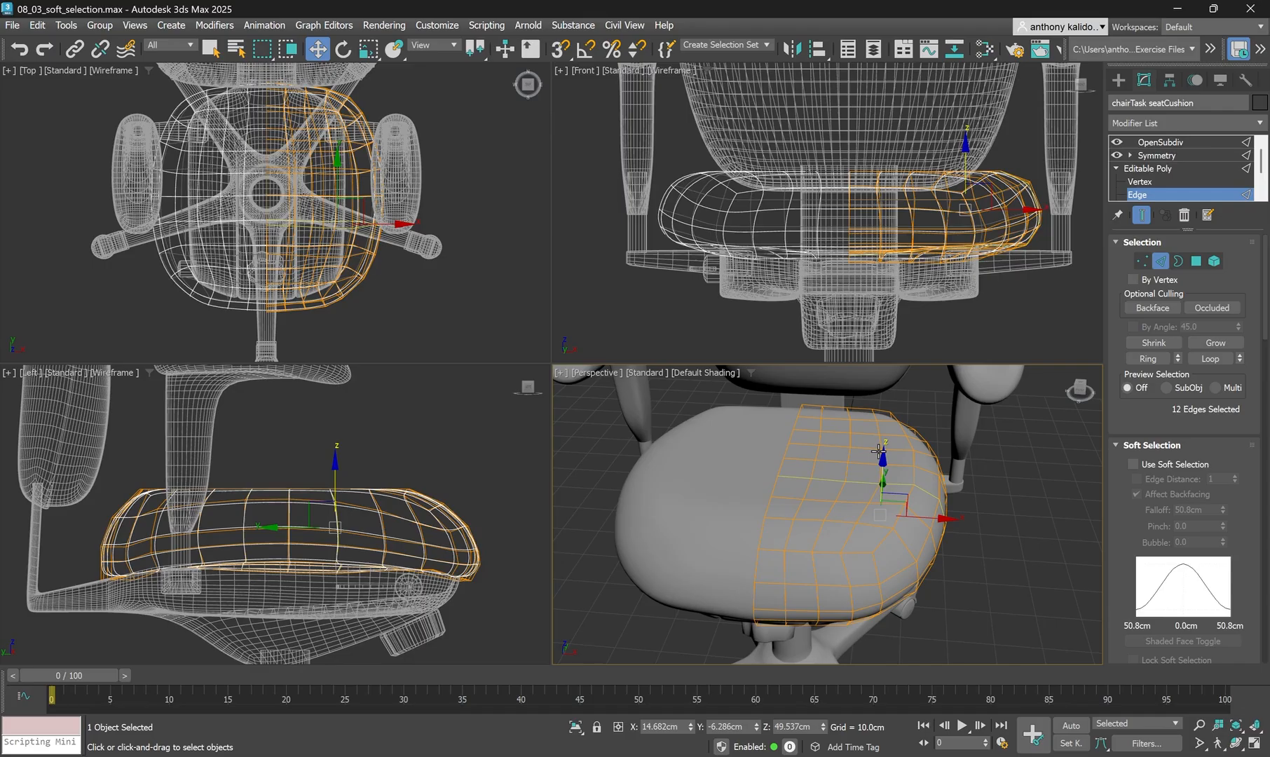
{"action": "scroll", "coordinate": [878, 451], "scroll_direction": "down", "scroll_amount": 5}
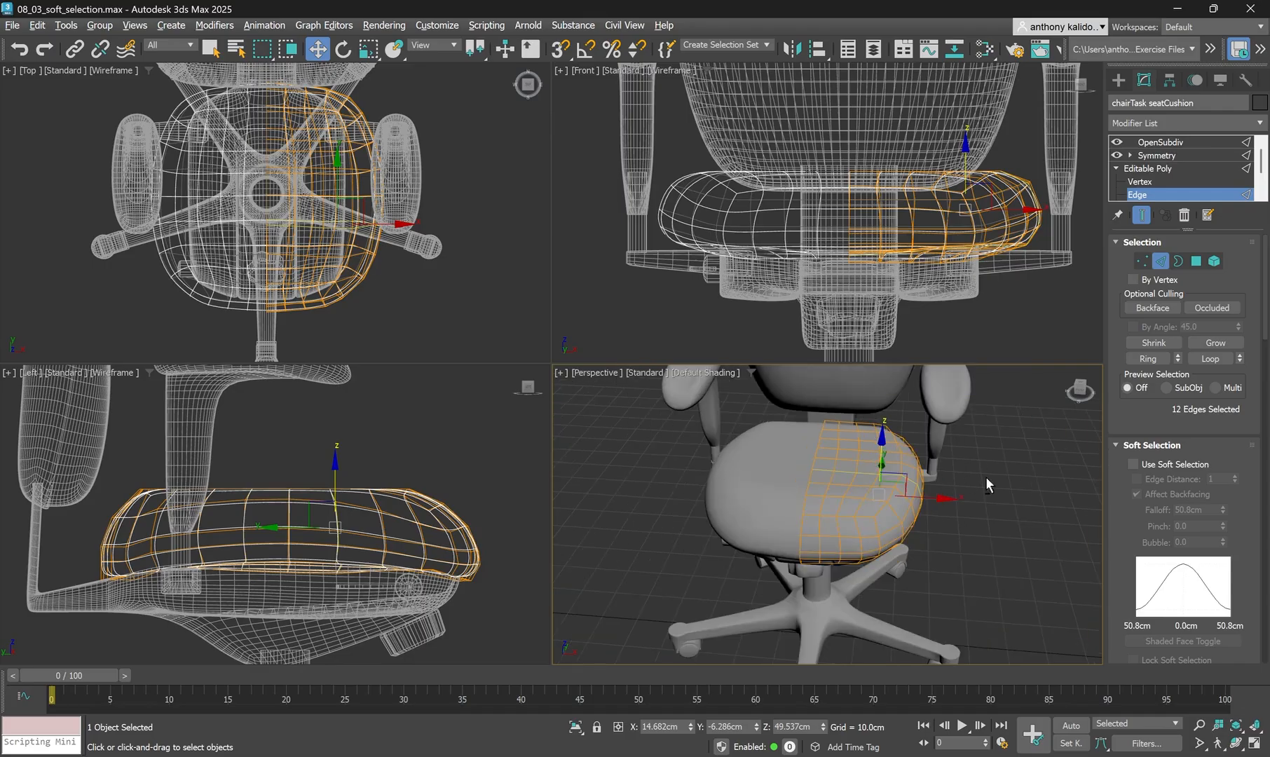
{"action": "middle_click_drag", "start_coordinate": [985, 477], "coordinate": [894, 452], "text": "alt"}
{"action": "scroll", "coordinate": [894, 452], "scroll_direction": "up", "scroll_amount": 3}
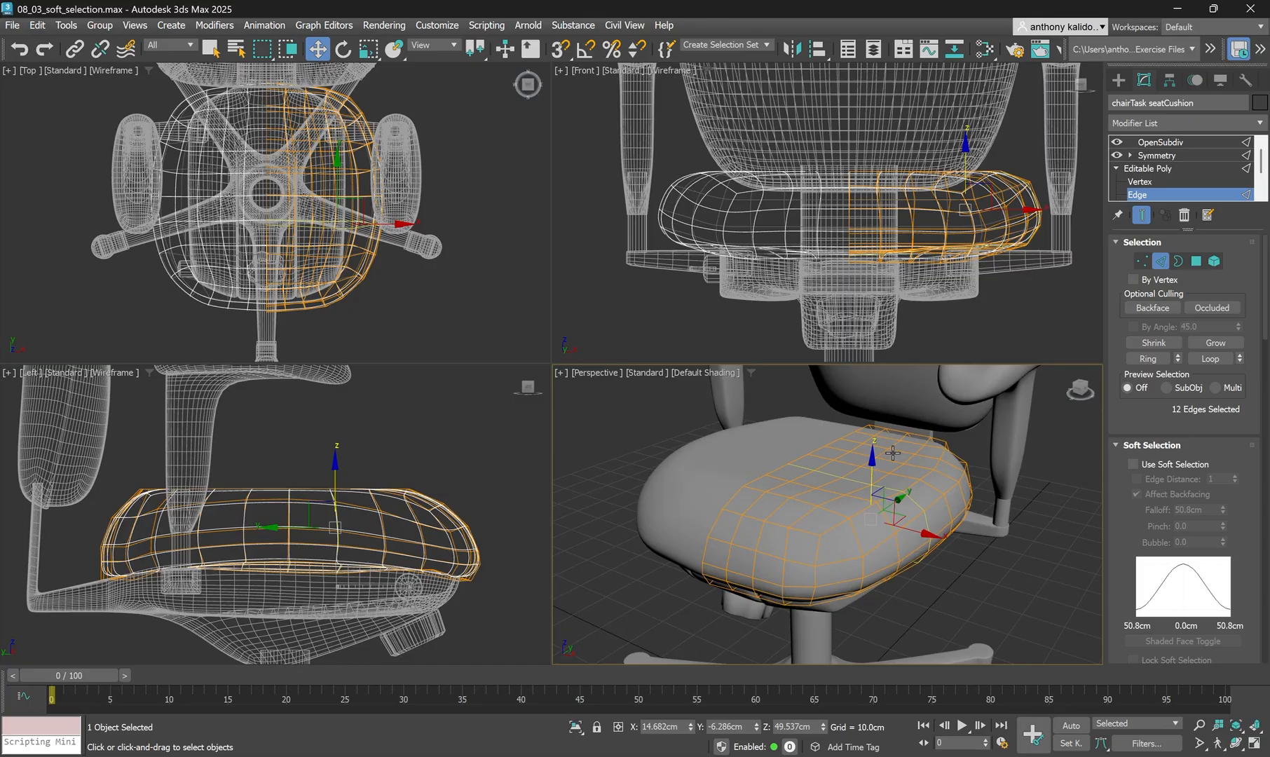
{"action": "right_click", "coordinate": [1035, 535]}
{"action": "left_click", "coordinate": [1034, 535]}
Switch back to the vertex level and select the vertex at the center of the cushion's top surface.
{"action": "left_click", "coordinate": [1142, 262]}
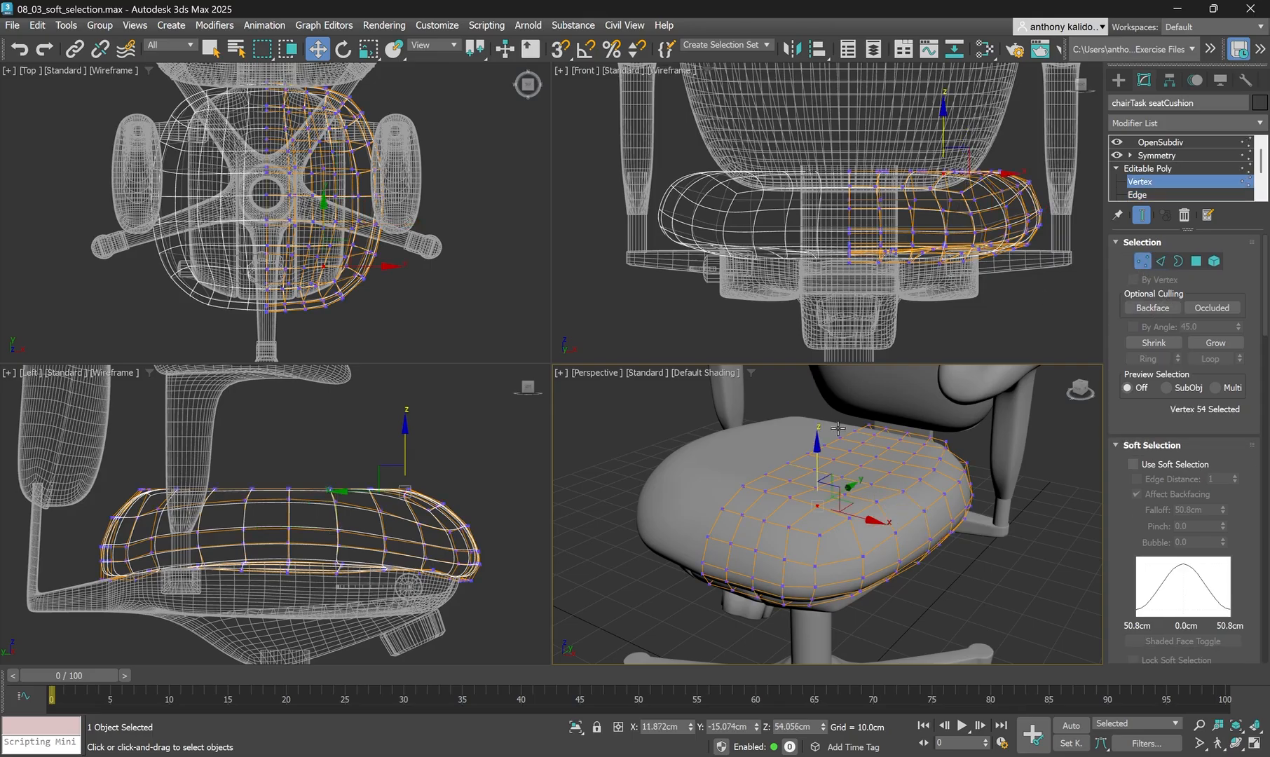
{"action": "middle_click_drag", "start_coordinate": [848, 462], "coordinate": [865, 453], "text": "alt"}
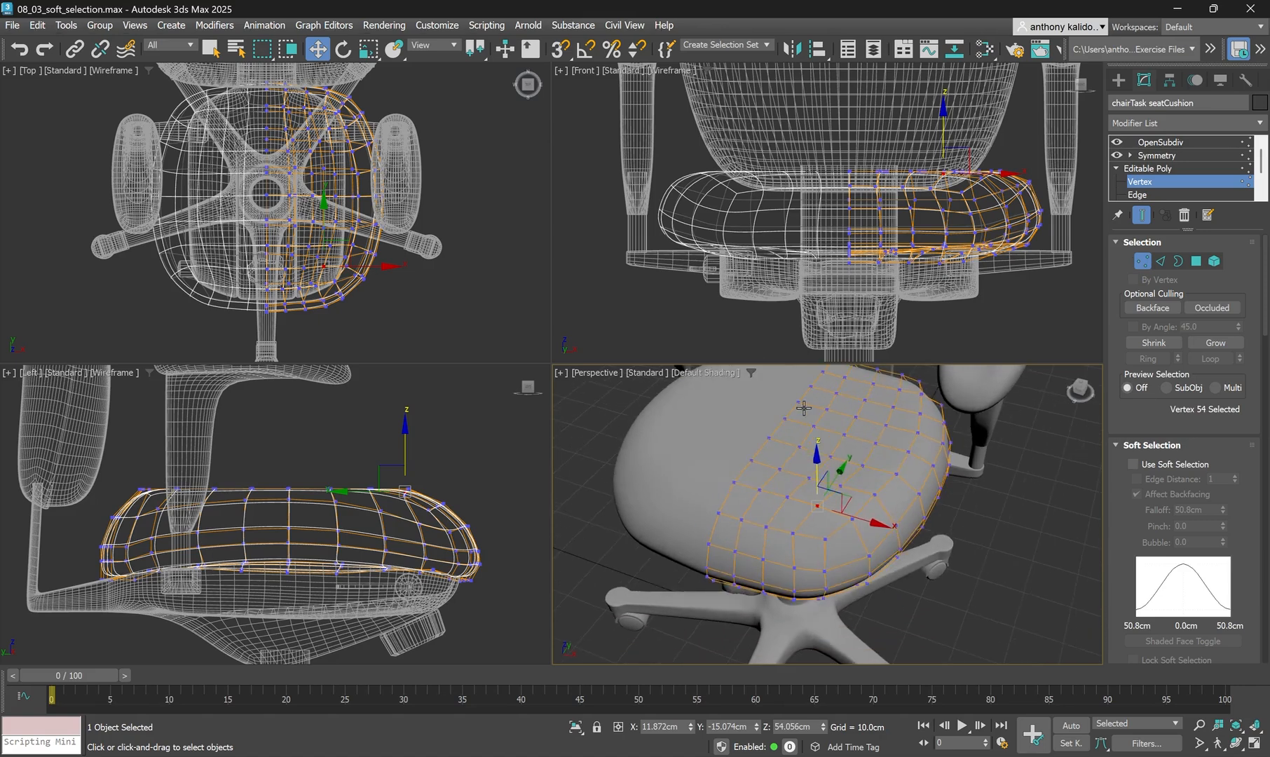
{"action": "left_click", "coordinate": [785, 417]}
{"action": "scroll", "coordinate": [836, 565], "scroll_direction": "down", "scroll_amount": 5}
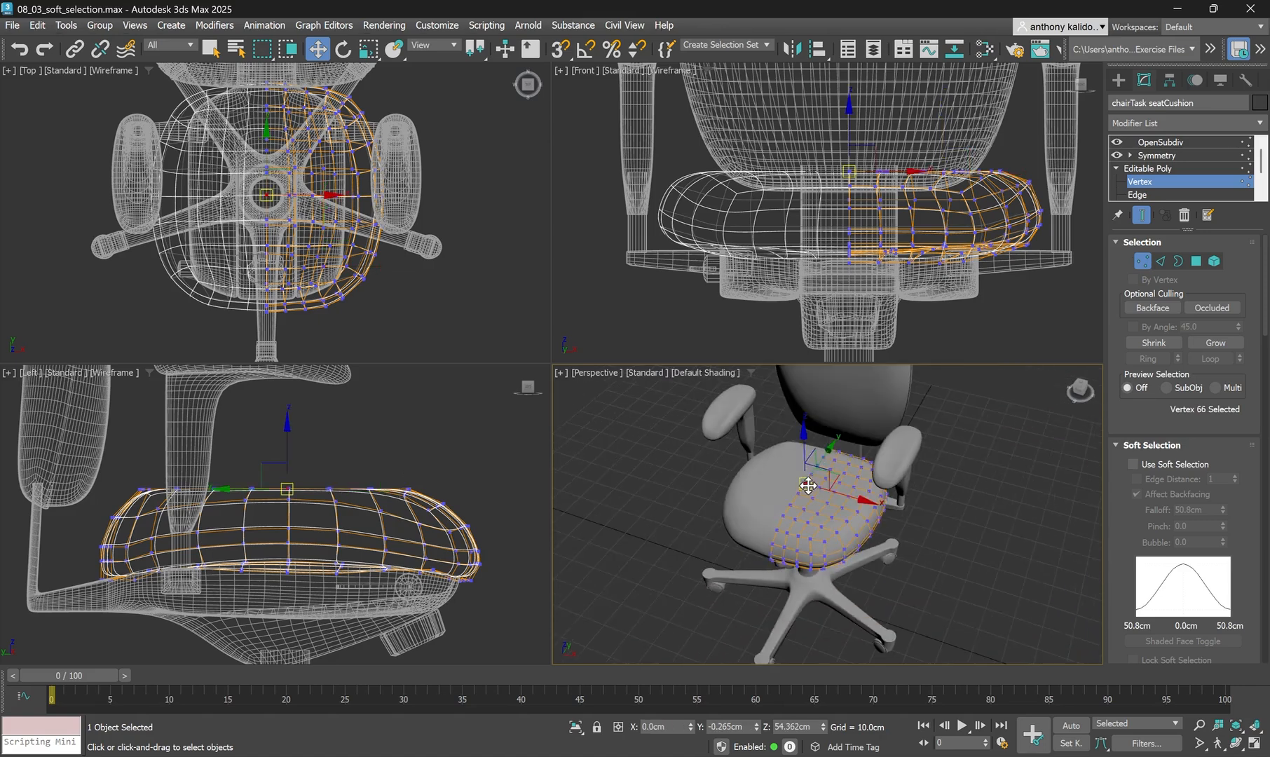
{"action": "scroll", "coordinate": [806, 480], "scroll_direction": "up", "scroll_amount": 7}
Try raising the selected center vertex to a Z height of 69 cm and view it without the OpenSubdiv smoothing.
{"action": "left_click_drag", "start_coordinate": [792, 458], "coordinate": [791, 368]}
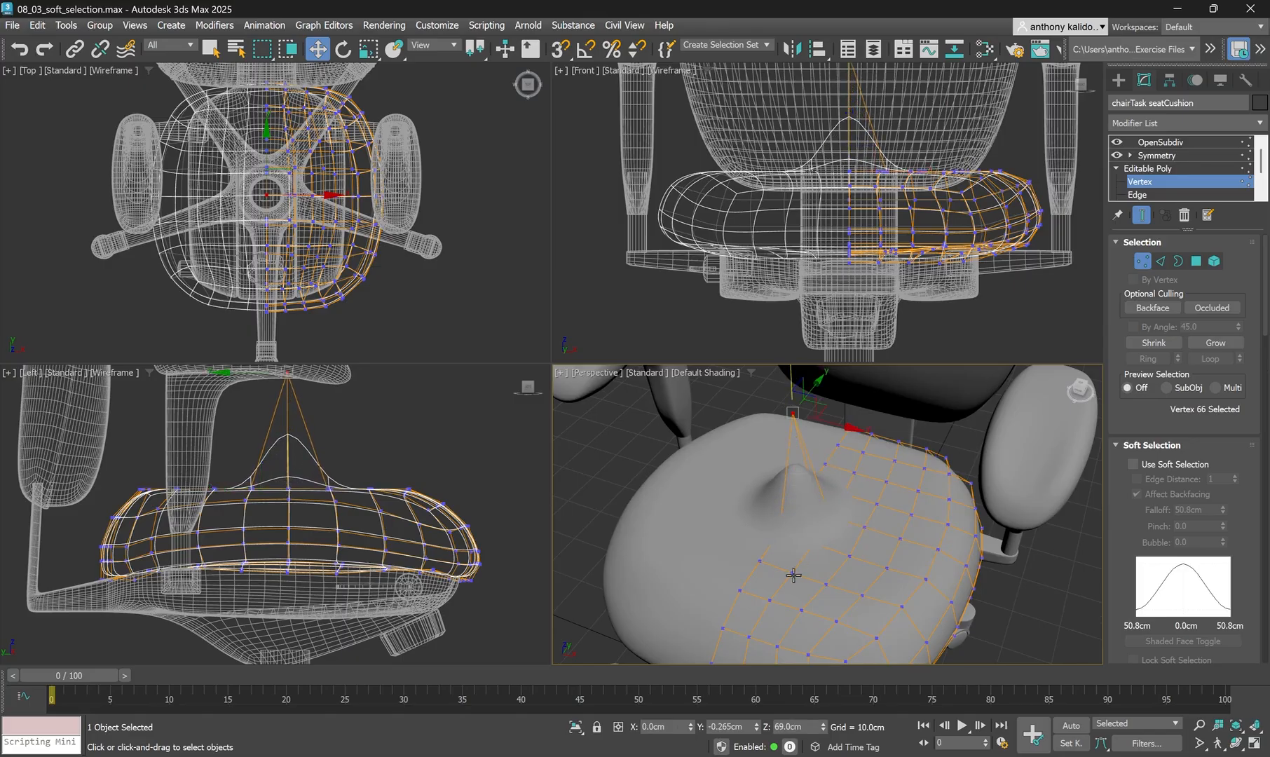
{"action": "left_click", "coordinate": [1118, 143]}
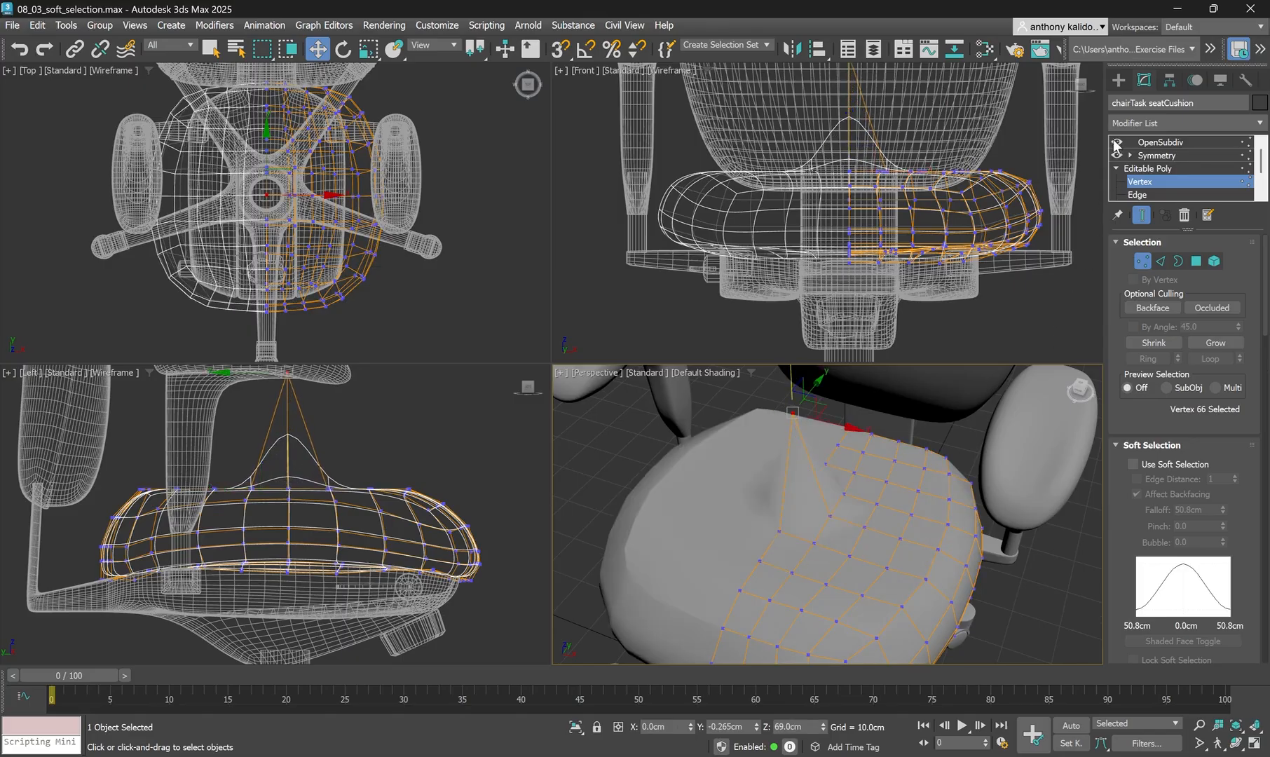
{"action": "scroll", "coordinate": [834, 543], "scroll_direction": "down", "scroll_amount": 3}
{"action": "scroll", "coordinate": [847, 522], "scroll_direction": "up", "scroll_amount": 10}
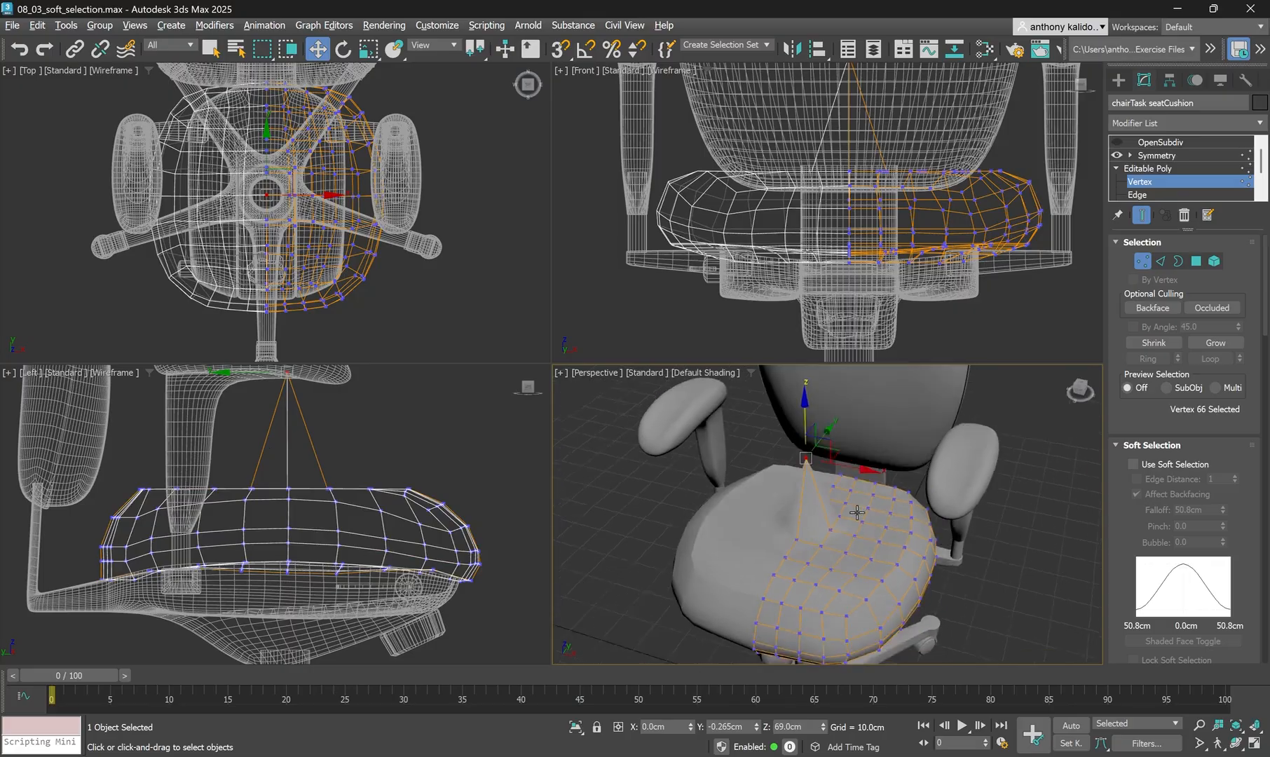
{"action": "mouse_move", "coordinate": [843, 506]}
{"action": "middle_mouse_down", "text": "alt"}
{"action": "mouse_move", "coordinate": [883, 499]}
{"action": "mouse_move", "coordinate": [832, 488]}
{"action": "middle_mouse_up", "text": "alt"}
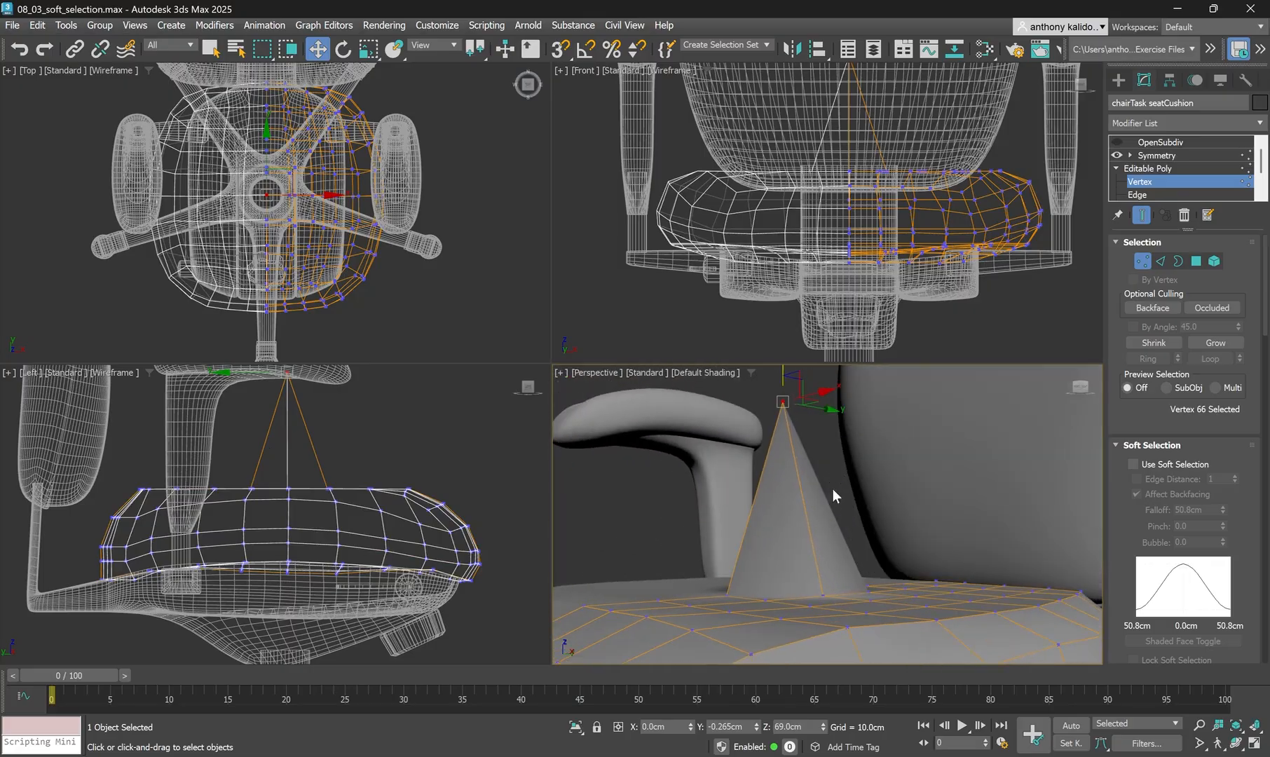
{"action": "scroll", "coordinate": [840, 476], "scroll_direction": "down", "scroll_amount": 5}
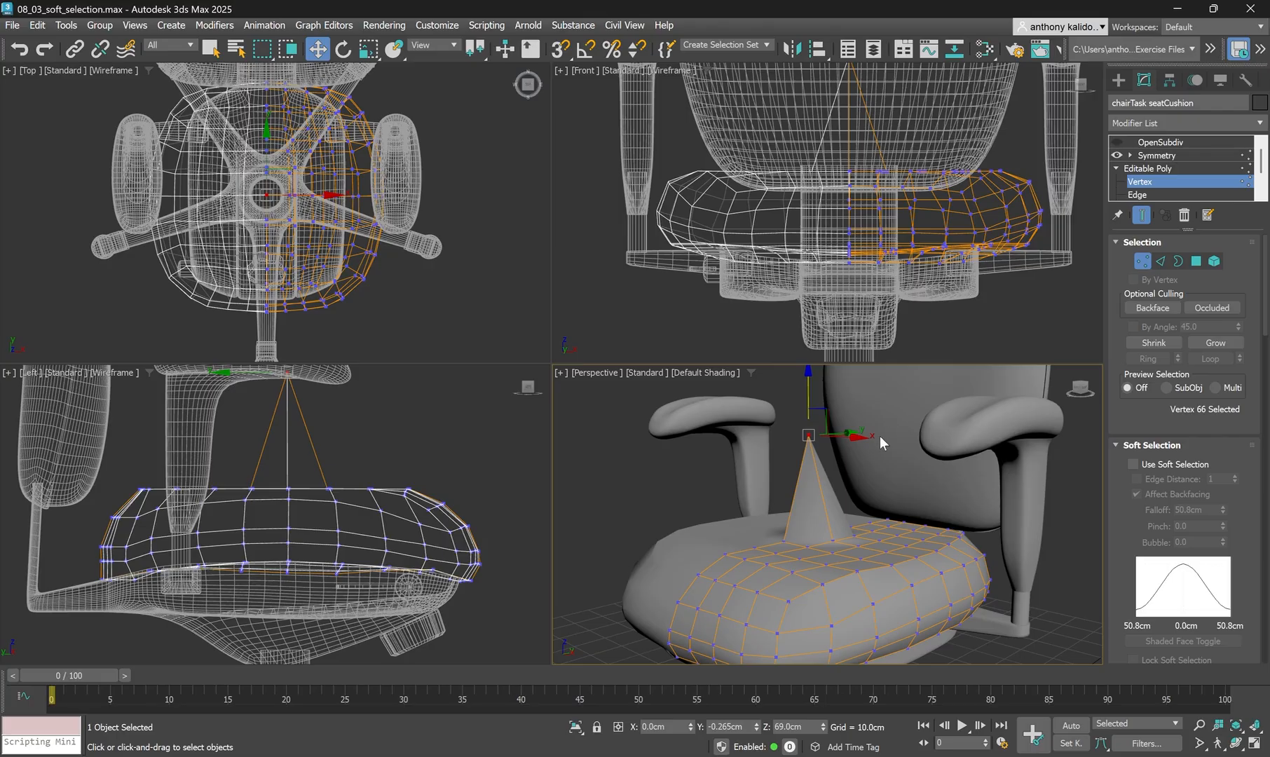
{"action": "key", "text": "ctrl+z"}
{"action": "key", "text": "ctrl+z"}
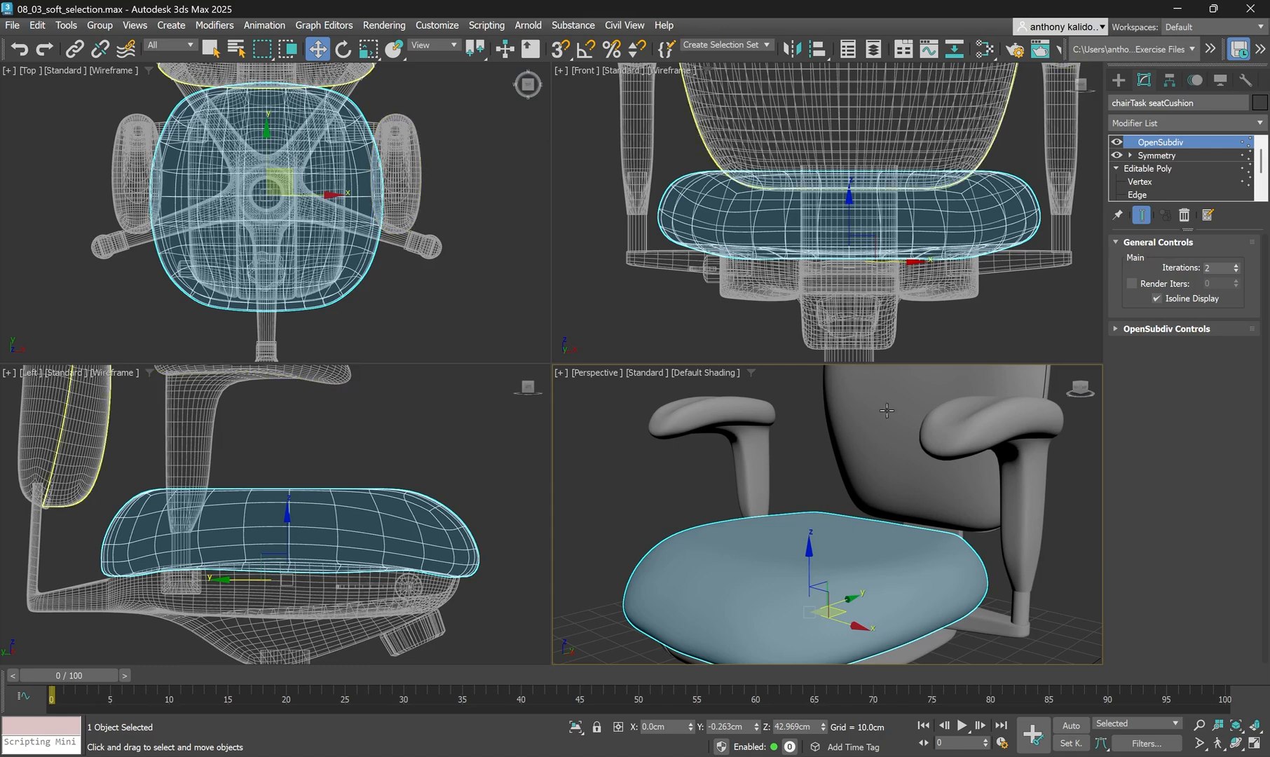
Return to the vertex level of the cushion's Editable Poly with the center vertex selected.
{"action": "scroll", "coordinate": [1171, 177], "scroll_direction": "down", "scroll_amount": 2}
{"action": "scroll", "coordinate": [1157, 186], "scroll_direction": "up", "scroll_amount": 2}
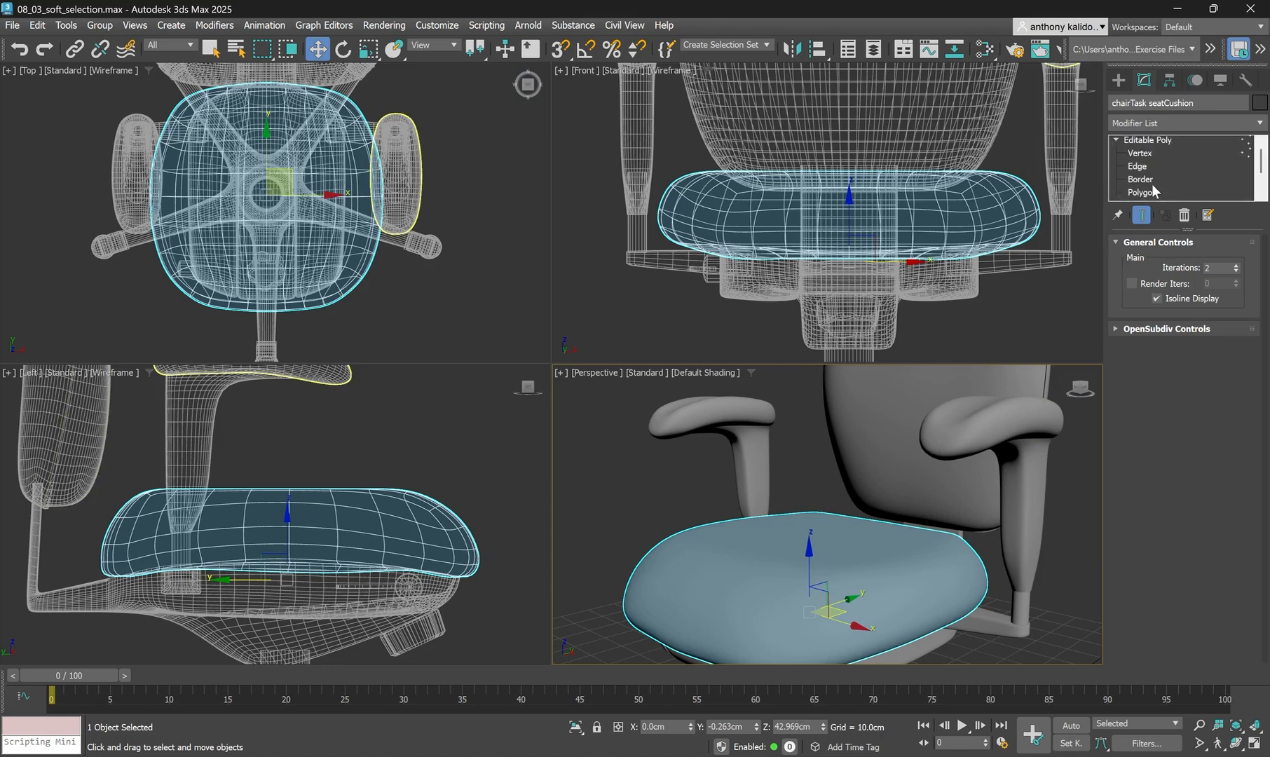
{"action": "left_click", "coordinate": [1140, 182]}
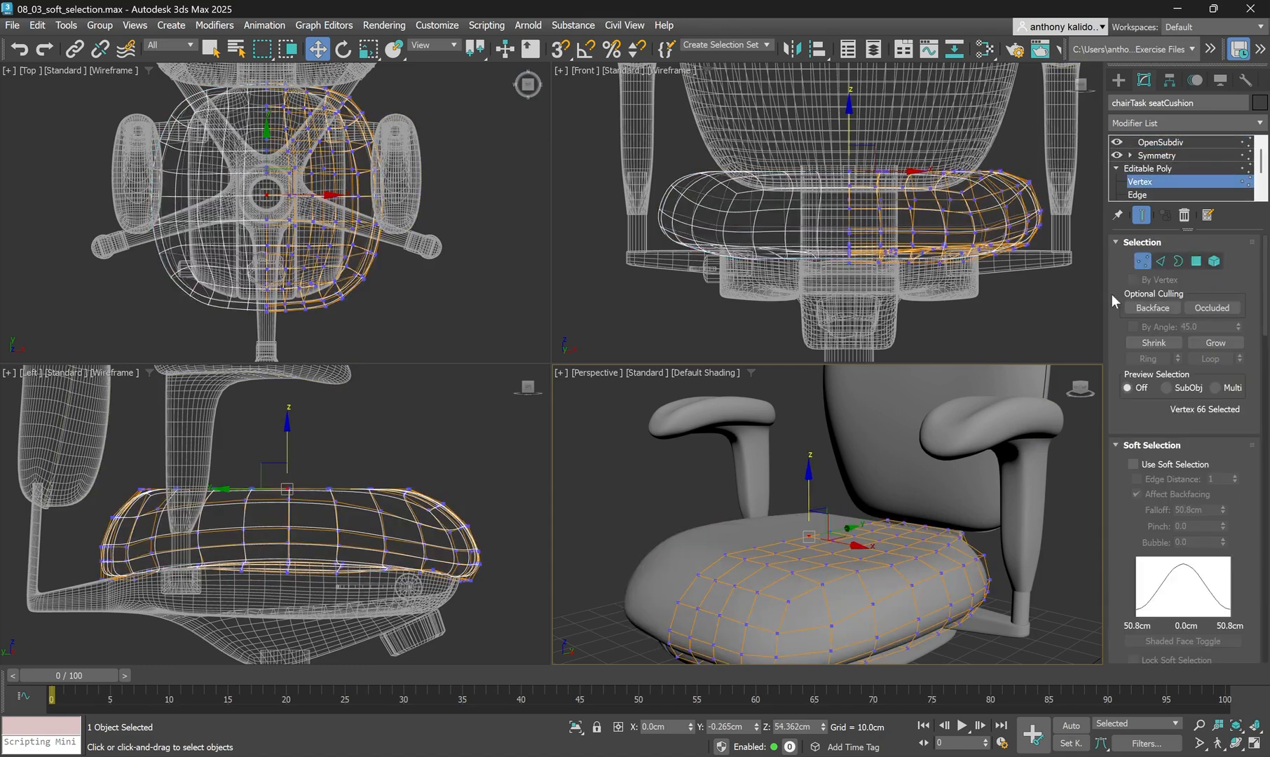
{"action": "middle_click_drag", "start_coordinate": [868, 454], "coordinate": [886, 461], "text": "alt"}
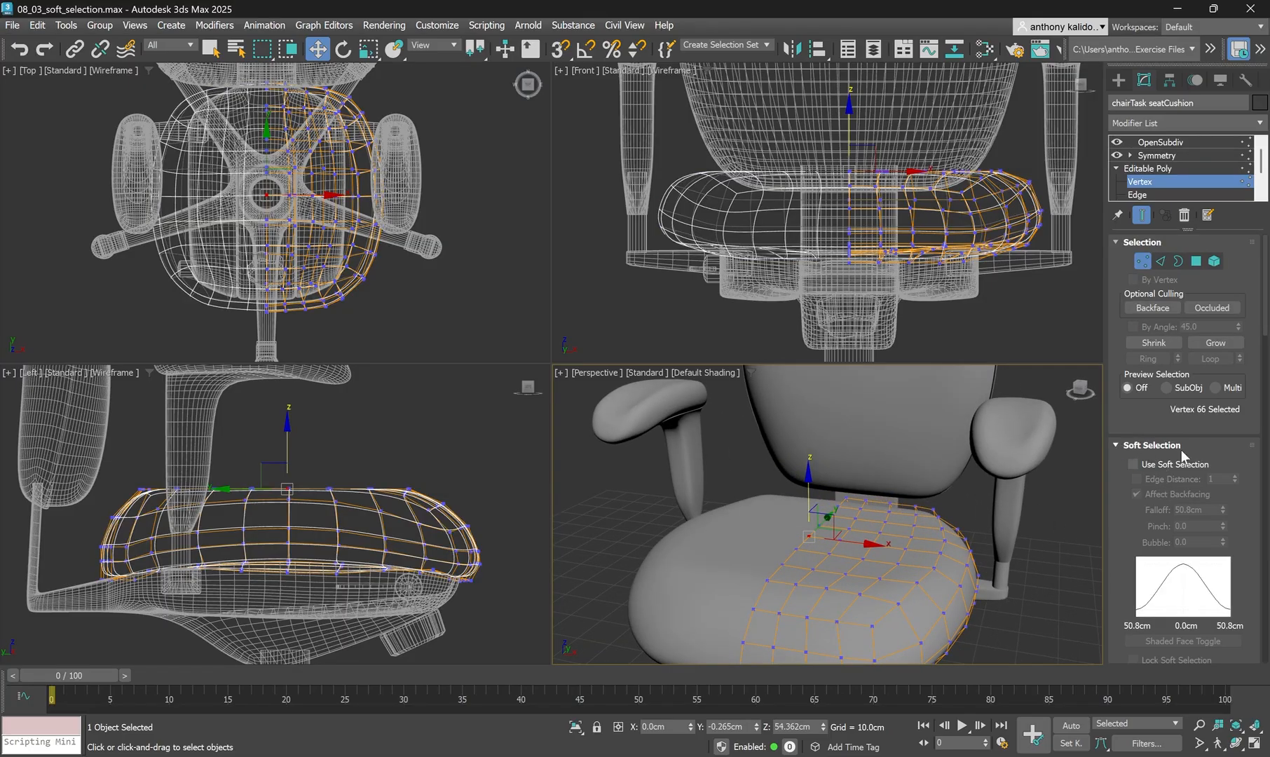
Turn on soft selection for the cushion's center vertex and reduce the falloff to about 24.9 cm.
{"action": "left_click", "coordinate": [1133, 464]}
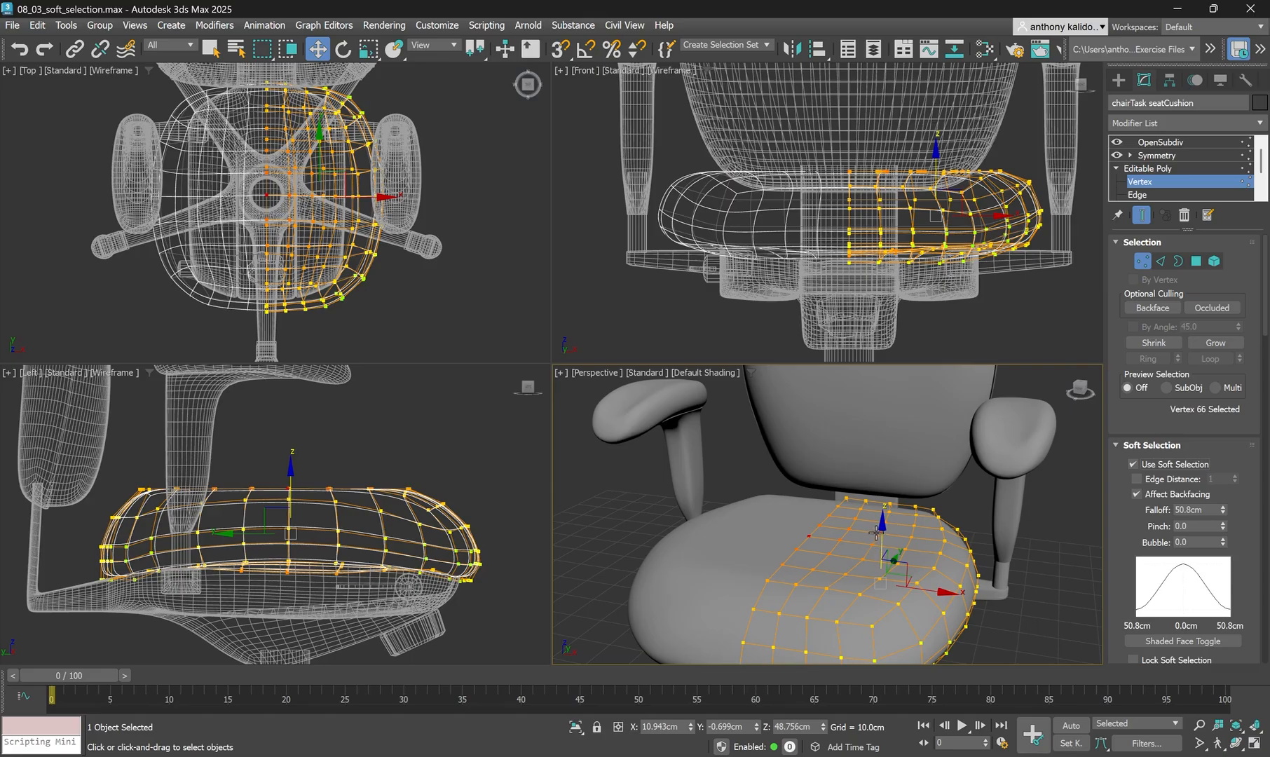
{"action": "middle_click_drag", "start_coordinate": [884, 495], "coordinate": [869, 521], "text": "alt"}
{"action": "scroll", "coordinate": [865, 520], "scroll_direction": "down", "scroll_amount": 5}
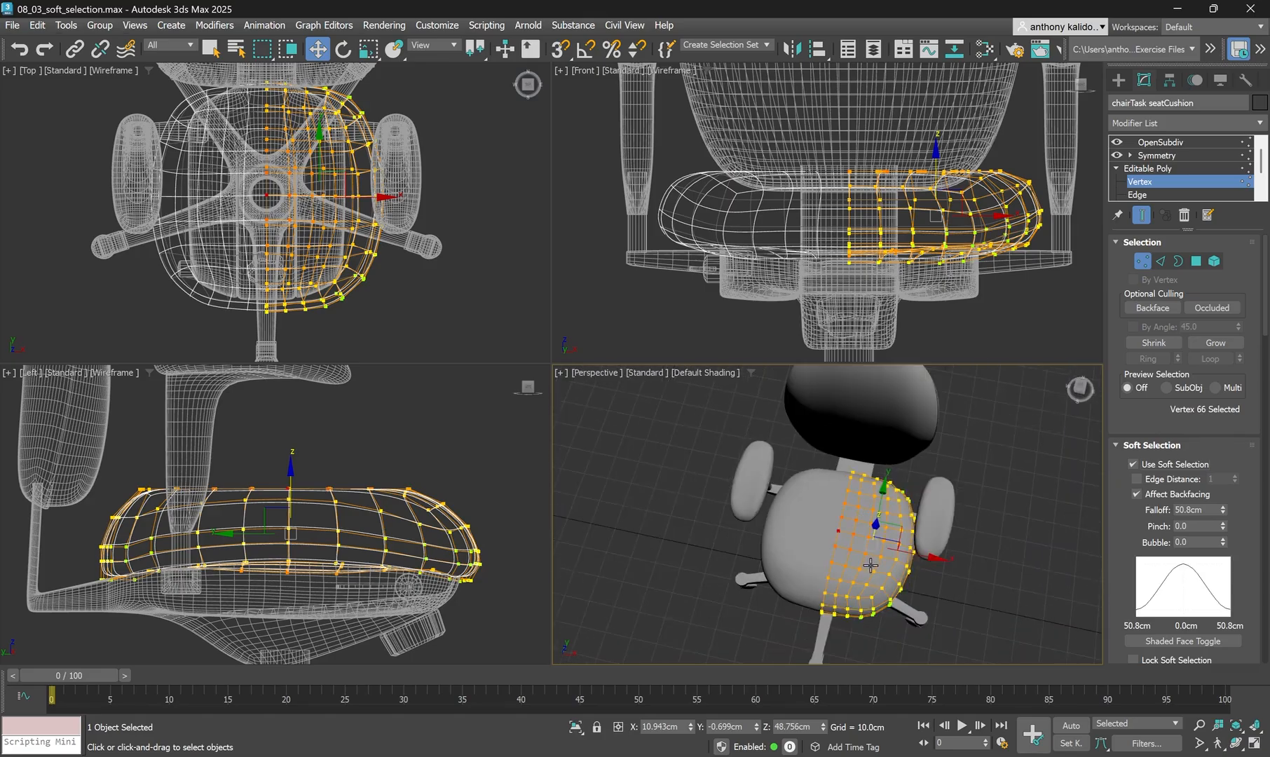
{"action": "scroll", "coordinate": [871, 565], "scroll_direction": "up", "scroll_amount": 3}
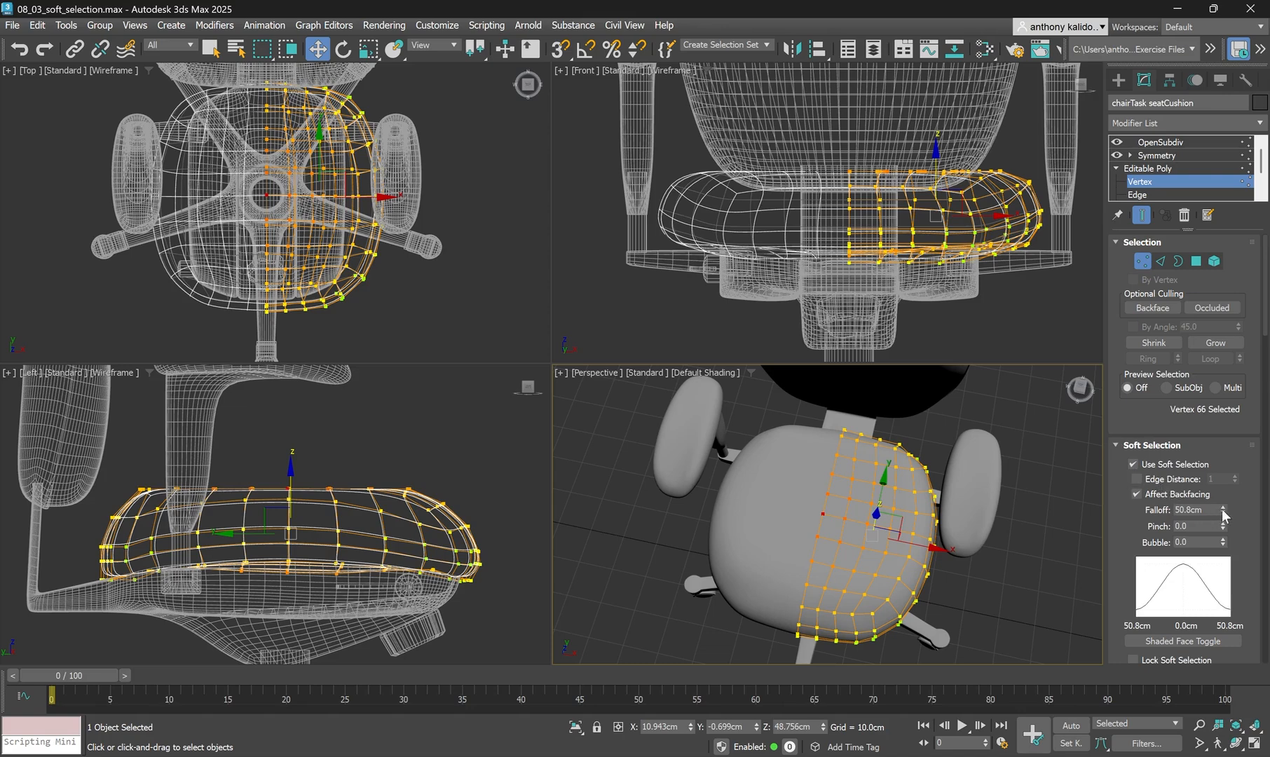
{"action": "mouse_move", "coordinate": [1222, 509]}
{"action": "left_mouse_down"}
{"action": "mouse_move", "coordinate": [1223, 475]}
{"action": "mouse_move", "coordinate": [1218, 530]}
{"action": "left_mouse_up"}
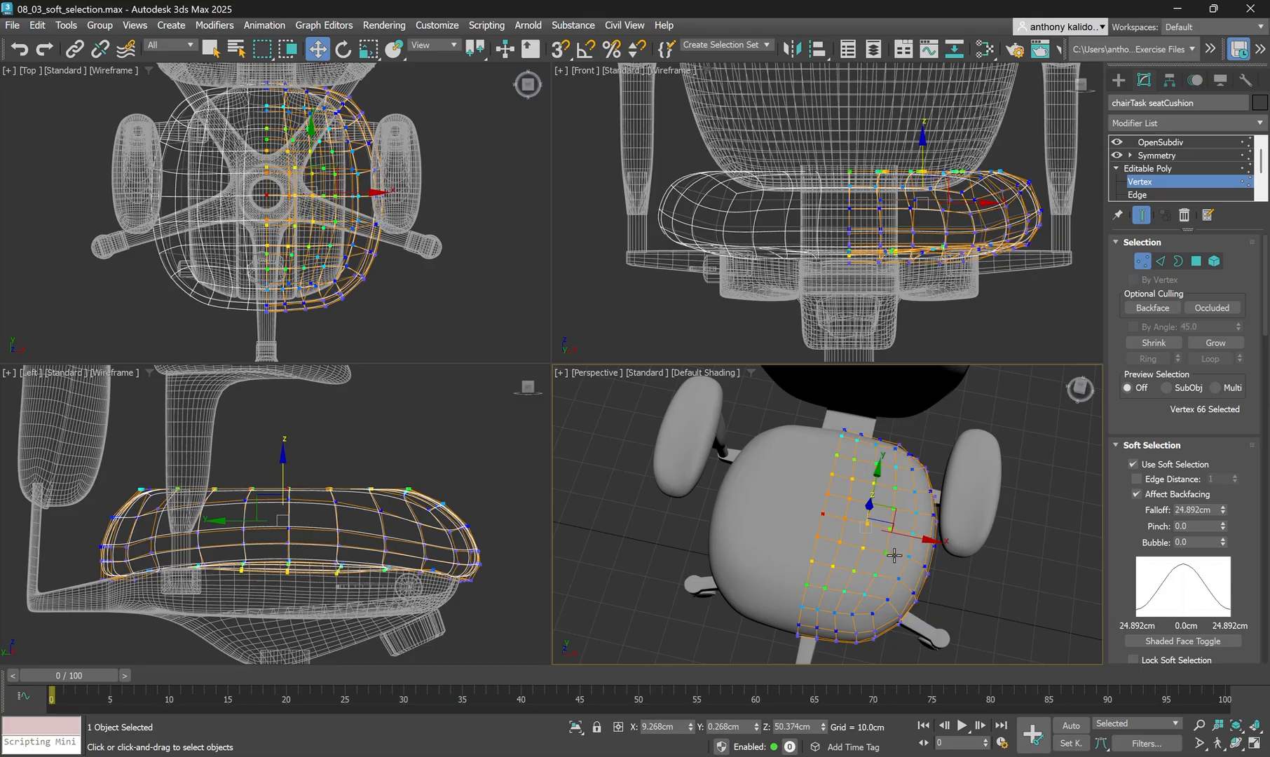
Try sinking the cushion's soft-selected center to a Z of about 48.6 cm twice, undoing each move.
{"action": "middle_click_drag", "start_coordinate": [892, 556], "coordinate": [884, 519], "text": "alt"}
{"action": "scroll", "coordinate": [884, 519], "scroll_direction": "up", "scroll_amount": 5}
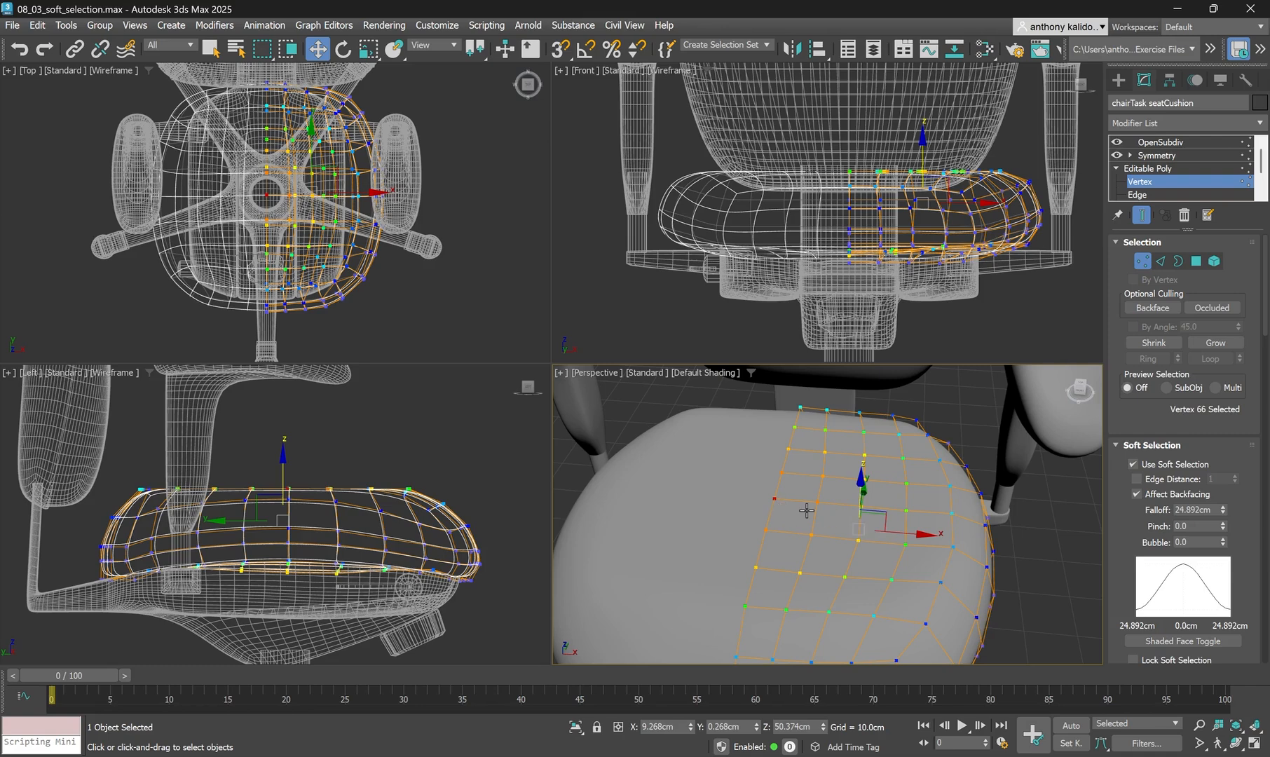
{"action": "scroll", "coordinate": [808, 510], "scroll_direction": "down", "scroll_amount": 3}
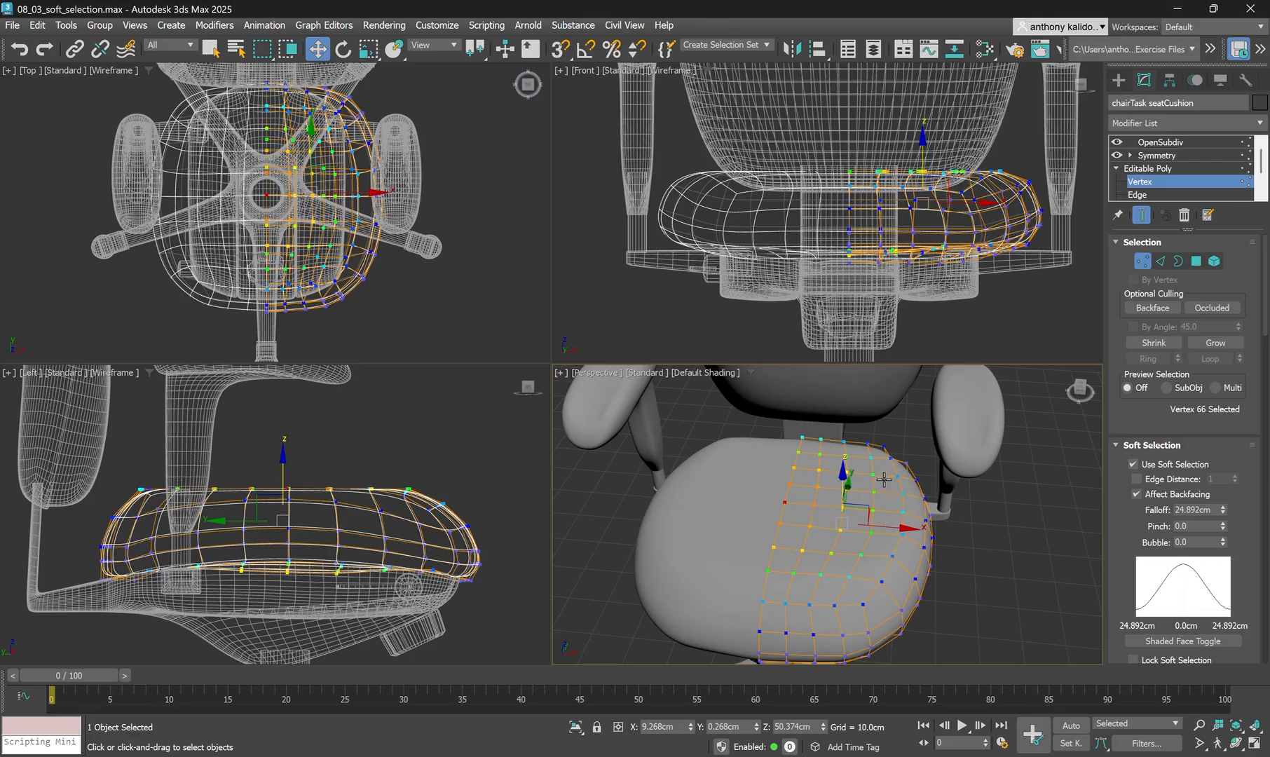
{"action": "middle_click_drag", "start_coordinate": [883, 489], "coordinate": [847, 449], "text": "alt"}
{"action": "left_click_drag", "start_coordinate": [842, 458], "coordinate": [816, 479]}
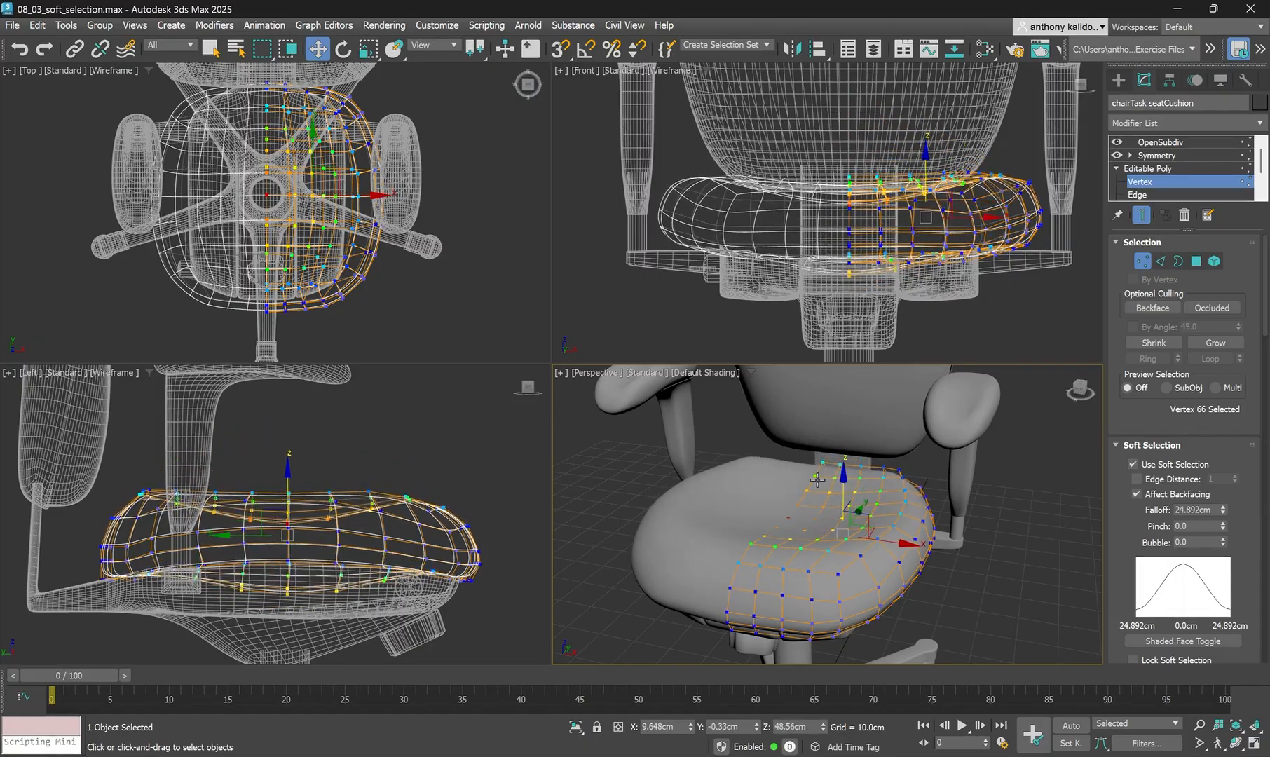
{"action": "key", "text": "ctrl+z"}
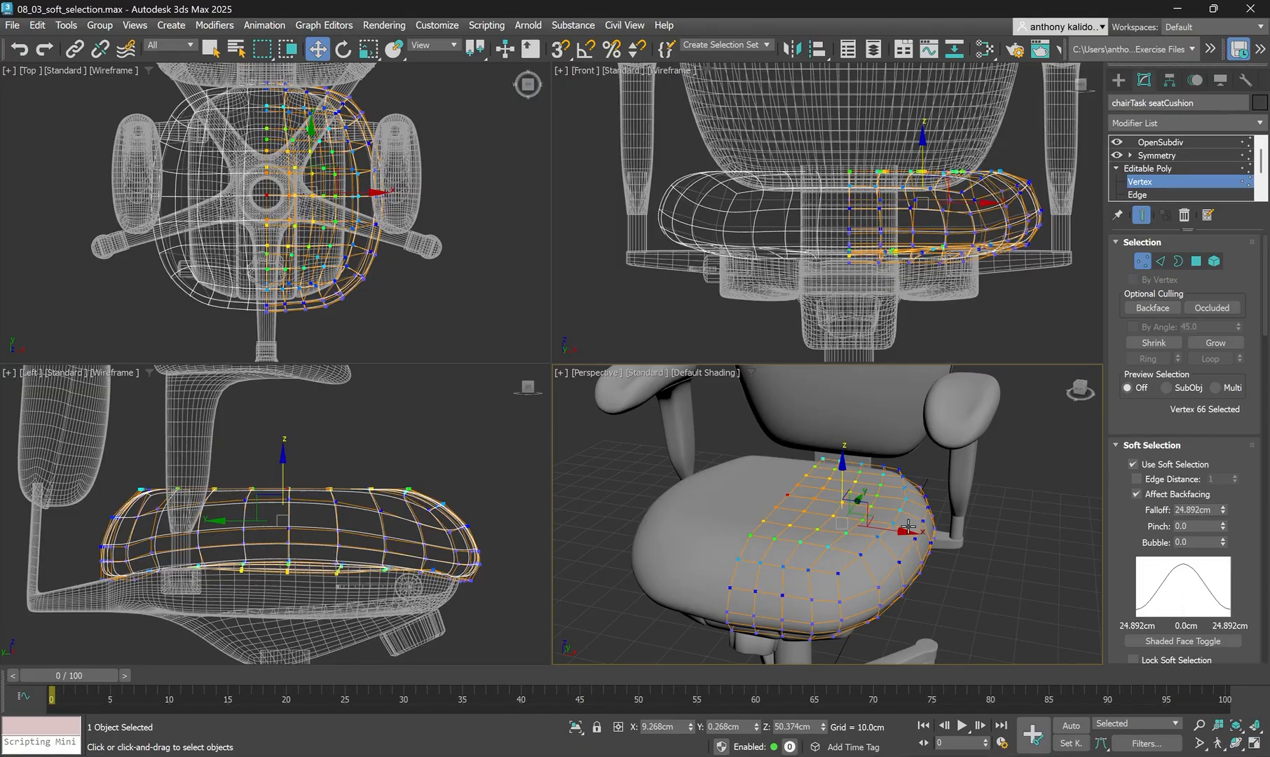
{"action": "mouse_move", "coordinate": [834, 491]}
{"action": "left_mouse_down"}
{"action": "mouse_move", "coordinate": [825, 417]}
{"action": "mouse_move", "coordinate": [818, 479]}
{"action": "left_mouse_up"}
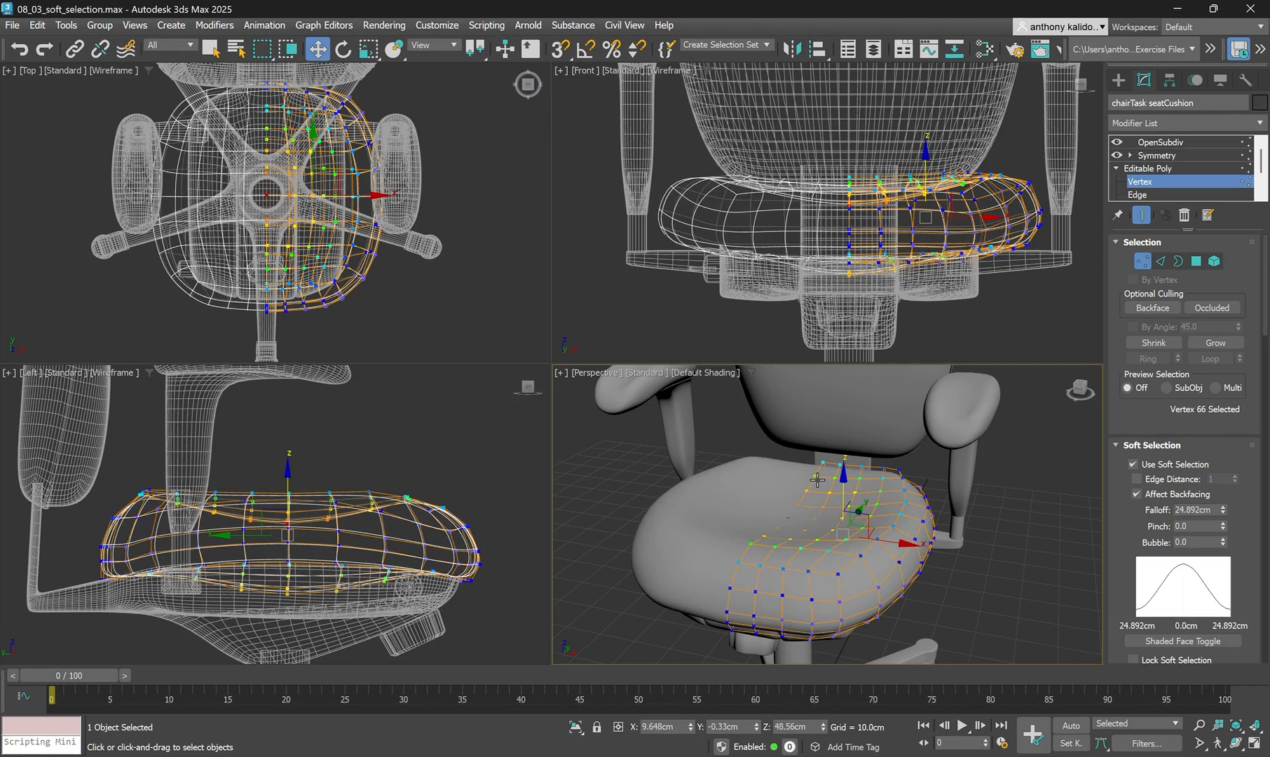
{"action": "key", "text": "ctrl+z"}
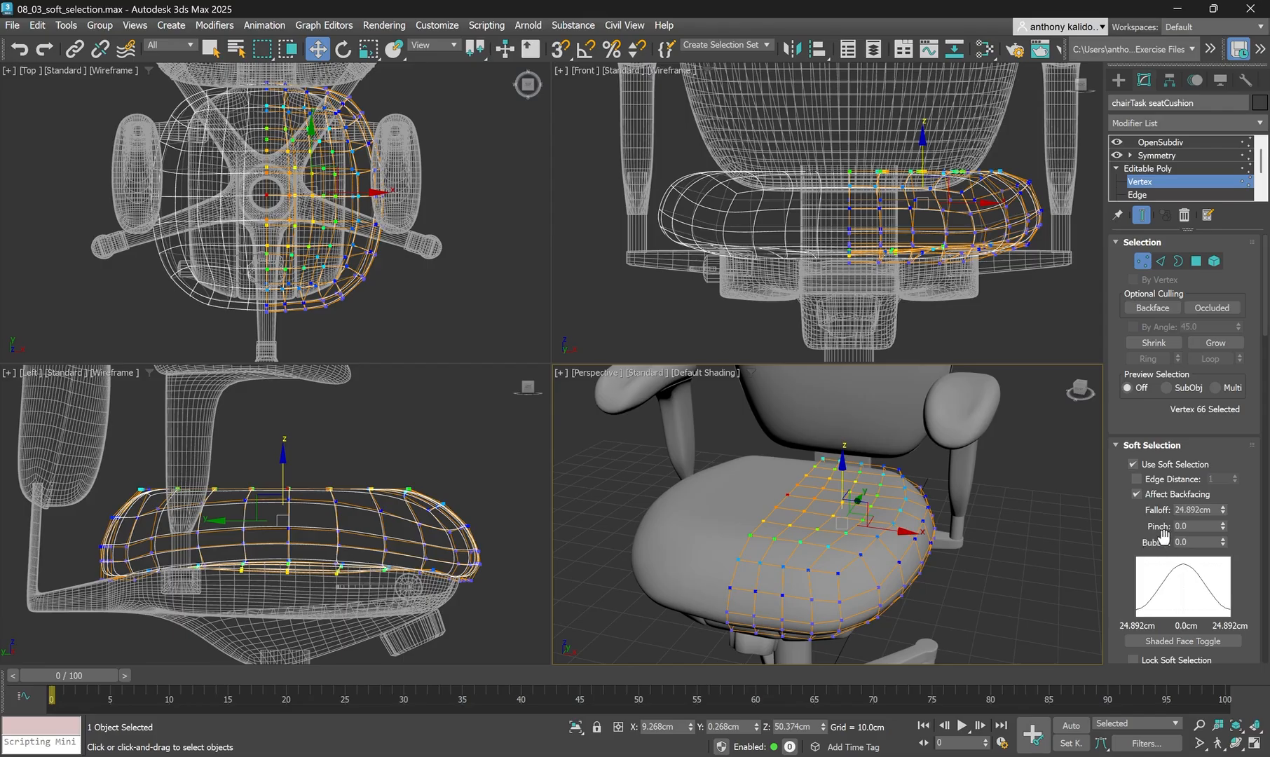
Try a soft selection pinch of 0.39 by raising the cushion's center vertex, and reset the pinch to 0.
{"action": "scroll", "coordinate": [1163, 537], "scroll_direction": "down", "scroll_amount": 1}
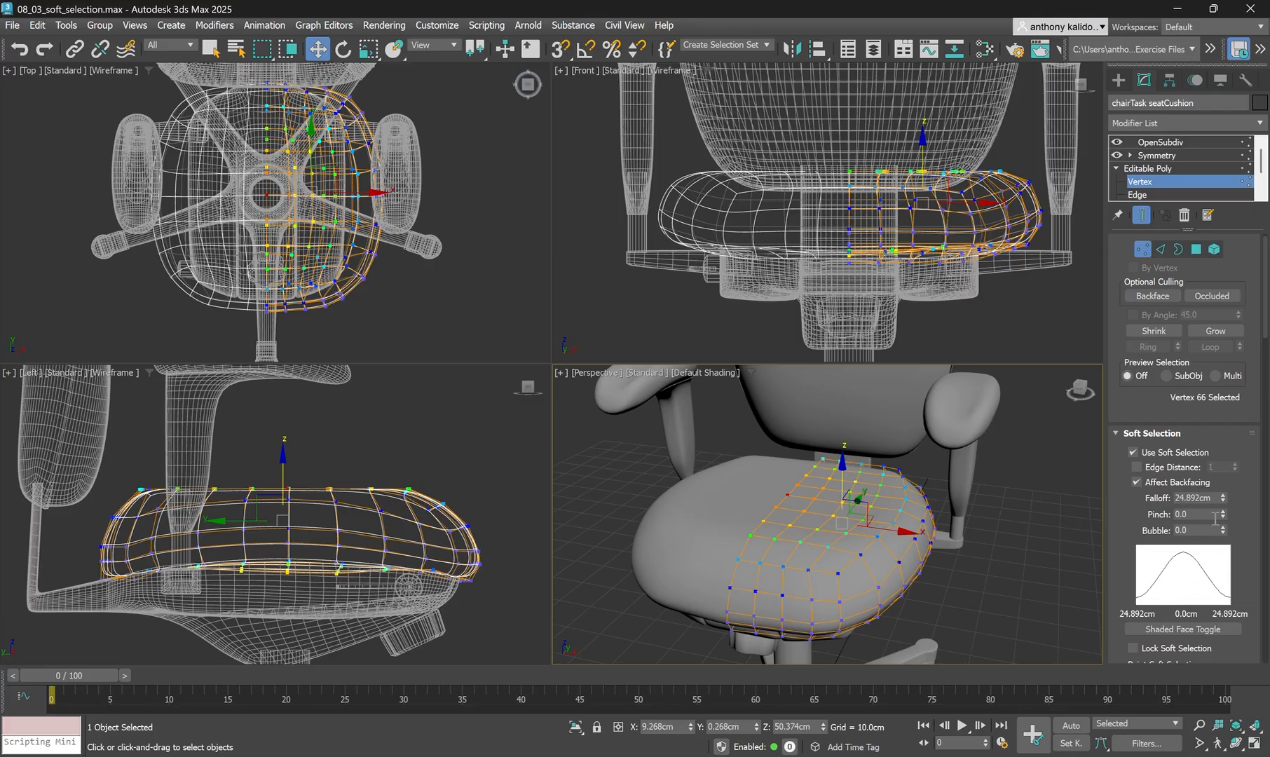
{"action": "mouse_move", "coordinate": [1223, 514]}
{"action": "left_mouse_down"}
{"action": "mouse_move", "coordinate": [1225, 490]}
{"action": "mouse_move", "coordinate": [1224, 504]}
{"action": "left_mouse_up"}
{"action": "left_click_drag", "start_coordinate": [842, 462], "coordinate": [845, 374]}
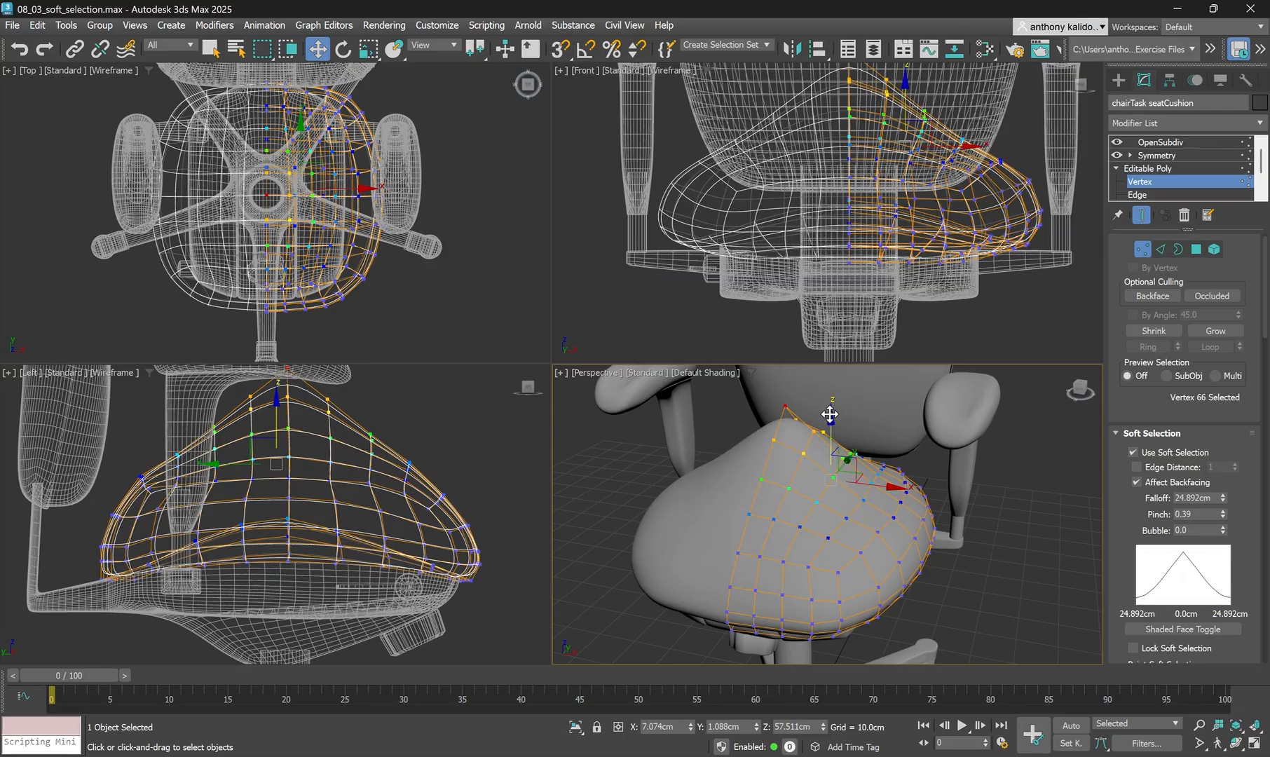
{"action": "key", "text": "ctrl+z"}
{"action": "double_click", "coordinate": [1204, 514]}
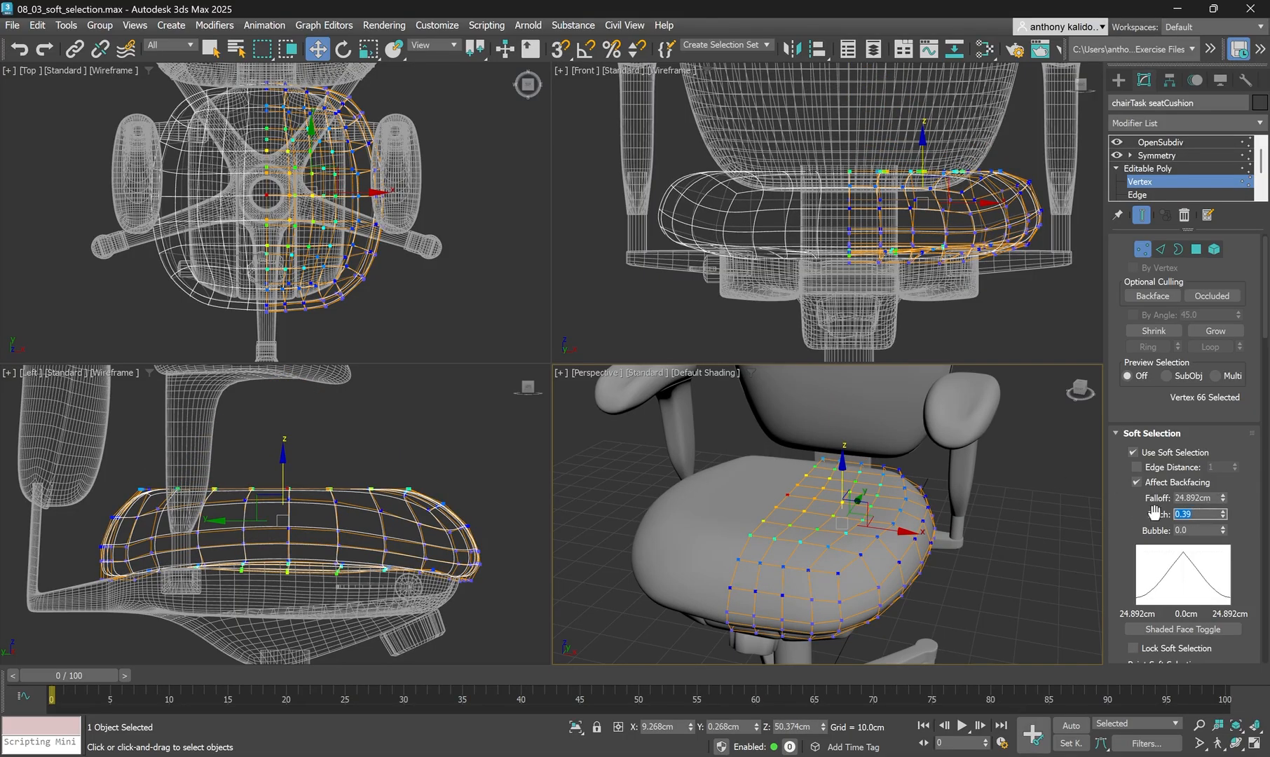
{"action": "type", "text": "0"}
{"action": "key", "text": "Return"}
Try increasing bubble values of 0.47, 1.57 and 4.019 on the soft selection, moving the center vertex vertically after each change.
{"action": "left_click", "coordinate": [1203, 533]}
{"action": "mouse_move", "coordinate": [1222, 533]}
{"action": "left_mouse_down"}
{"action": "mouse_move", "coordinate": [1223, 545]}
{"action": "mouse_move", "coordinate": [1223, 516]}
{"action": "left_mouse_up"}
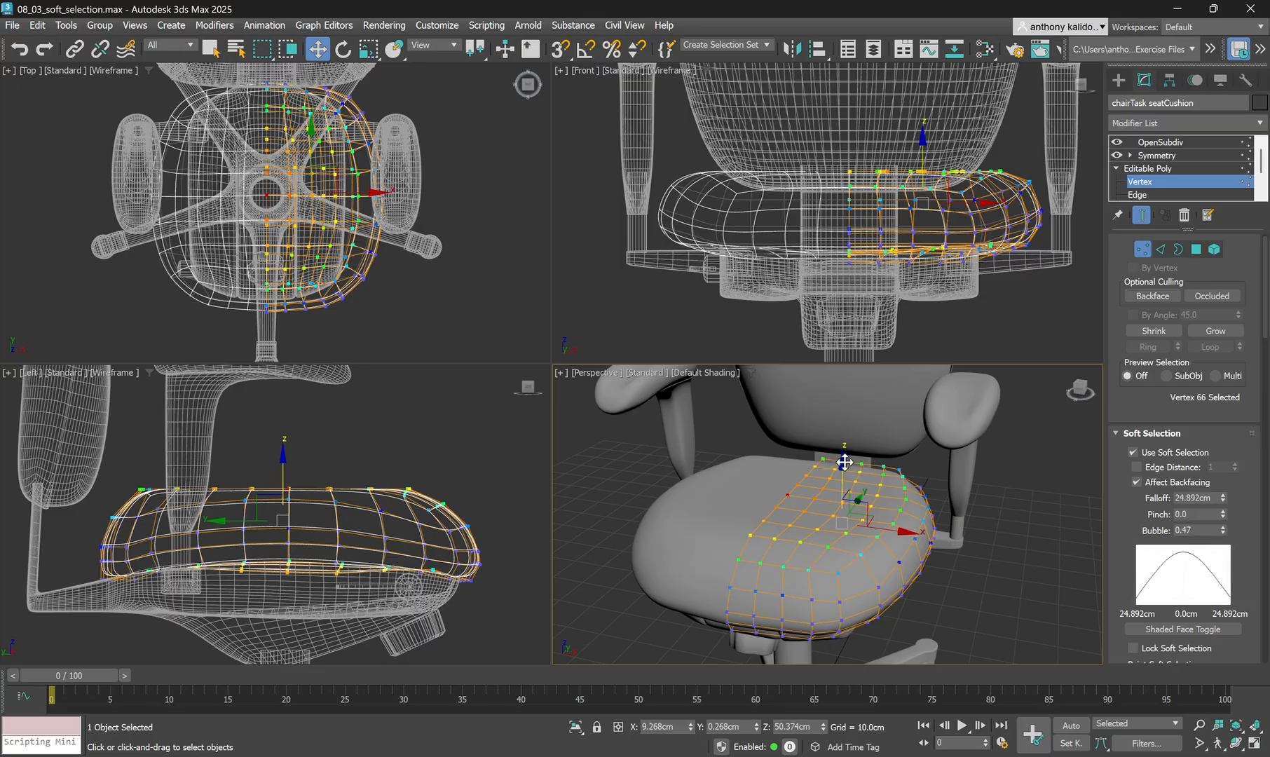
{"action": "mouse_move", "coordinate": [845, 462]}
{"action": "left_mouse_down"}
{"action": "mouse_move", "coordinate": [850, 425]}
{"action": "mouse_move", "coordinate": [851, 445]}
{"action": "left_mouse_up"}
{"action": "left_click_drag", "start_coordinate": [1224, 531], "coordinate": [1227, 489]}
{"action": "mouse_move", "coordinate": [845, 454]}
{"action": "left_mouse_down"}
{"action": "mouse_move", "coordinate": [842, 443]}
{"action": "mouse_move", "coordinate": [841, 463]}
{"action": "left_mouse_up"}
{"action": "left_click_drag", "start_coordinate": [1223, 530], "coordinate": [1224, 467]}
{"action": "left_click_drag", "start_coordinate": [840, 487], "coordinate": [841, 438]}
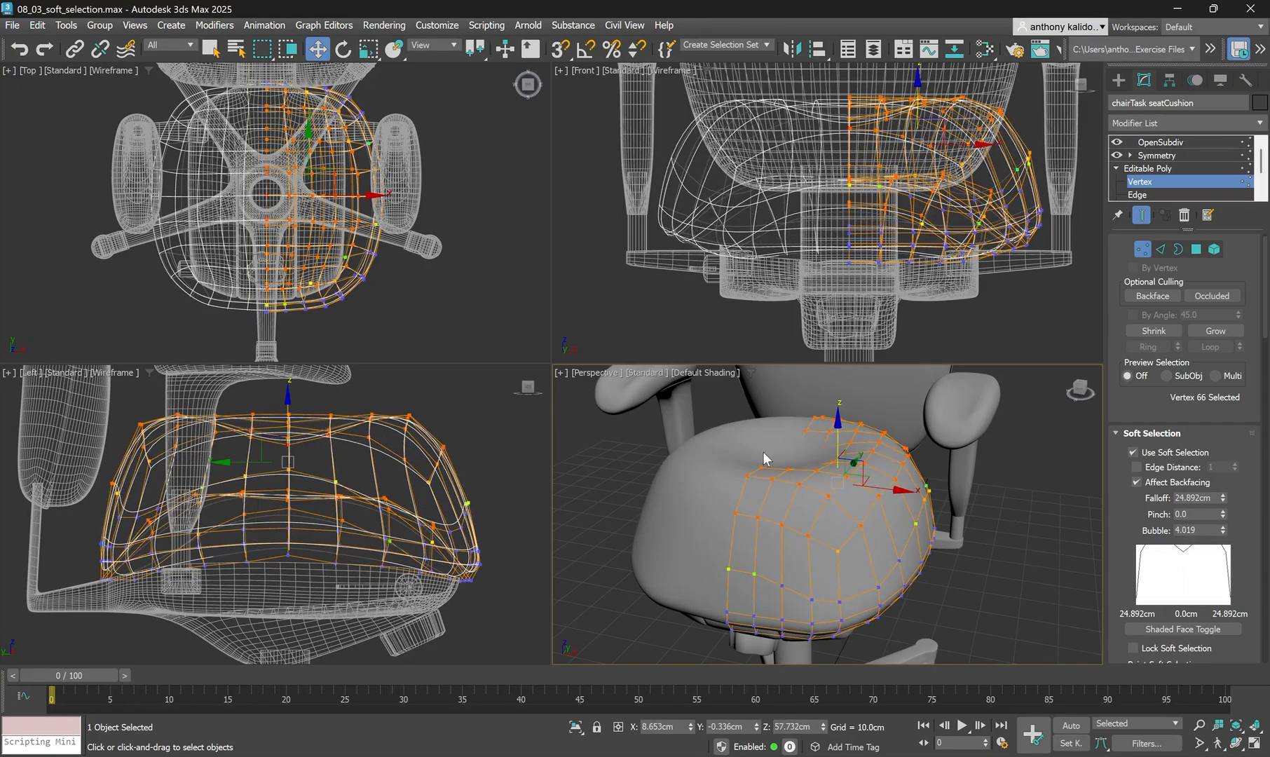
Undo the last bubble test on the cushion and reset the soft selection bubble to 0.
{"action": "double_click", "coordinate": [1196, 530]}
{"action": "left_click", "coordinate": [1081, 489]}
{"action": "key", "text": "ctrl+z"}
{"action": "key", "text": "ctrl+z"}
{"action": "double_click", "coordinate": [1203, 531]}
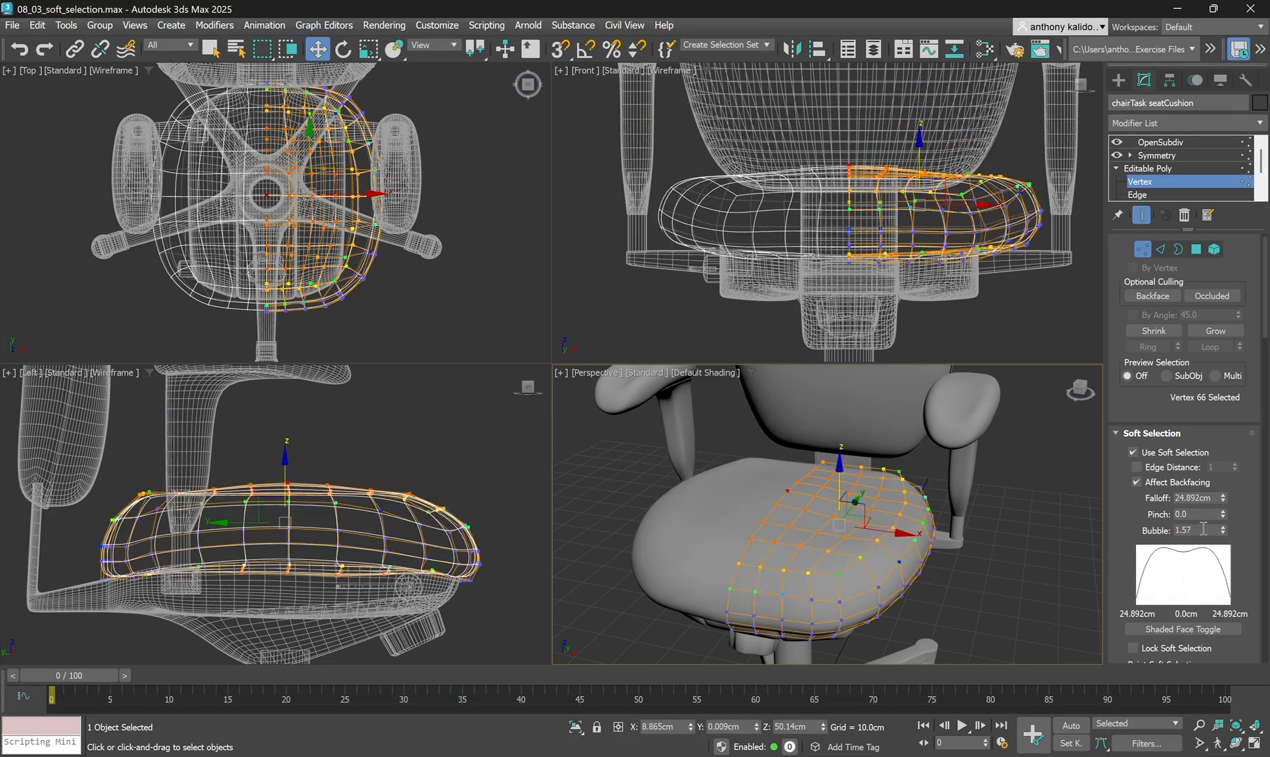
{"action": "type", "text": "0"}
{"action": "key", "text": "Return"}
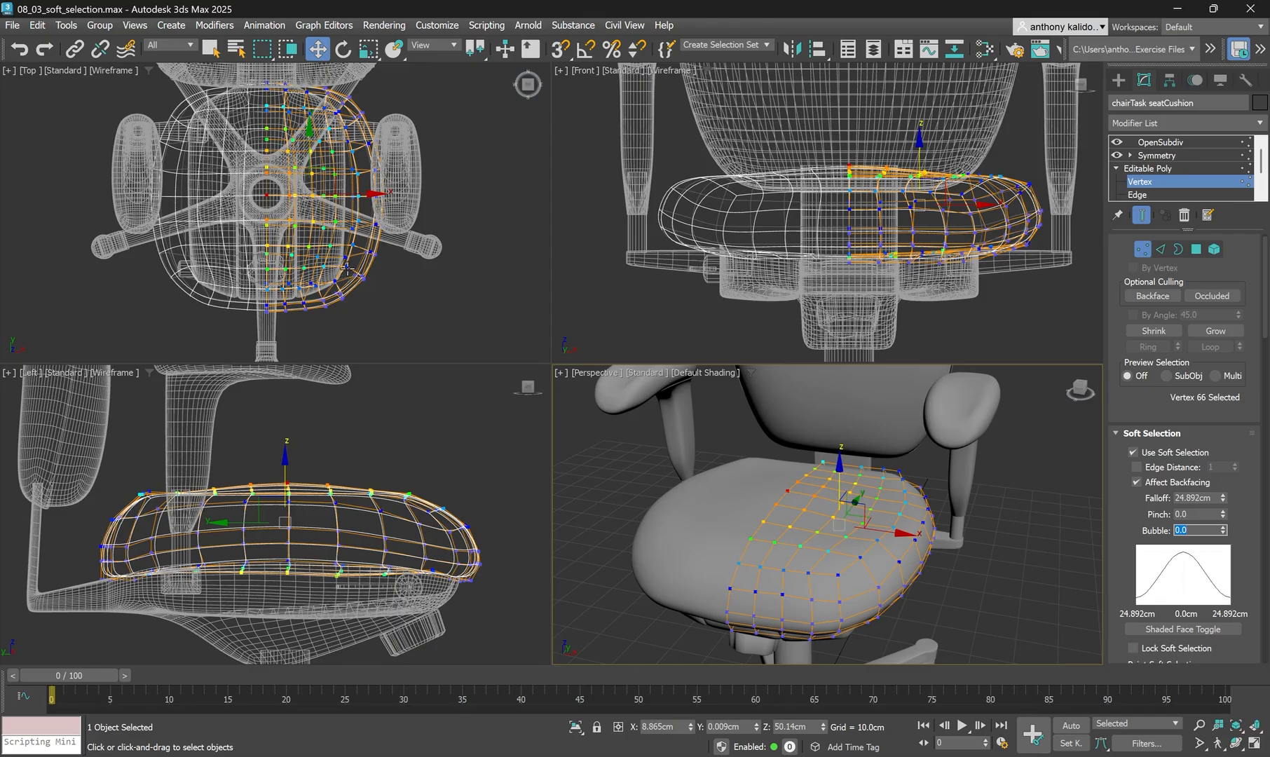
Show the modeling ribbon and toggle soft selection off and back on from there.
{"action": "left_click", "coordinate": [905, 52]}
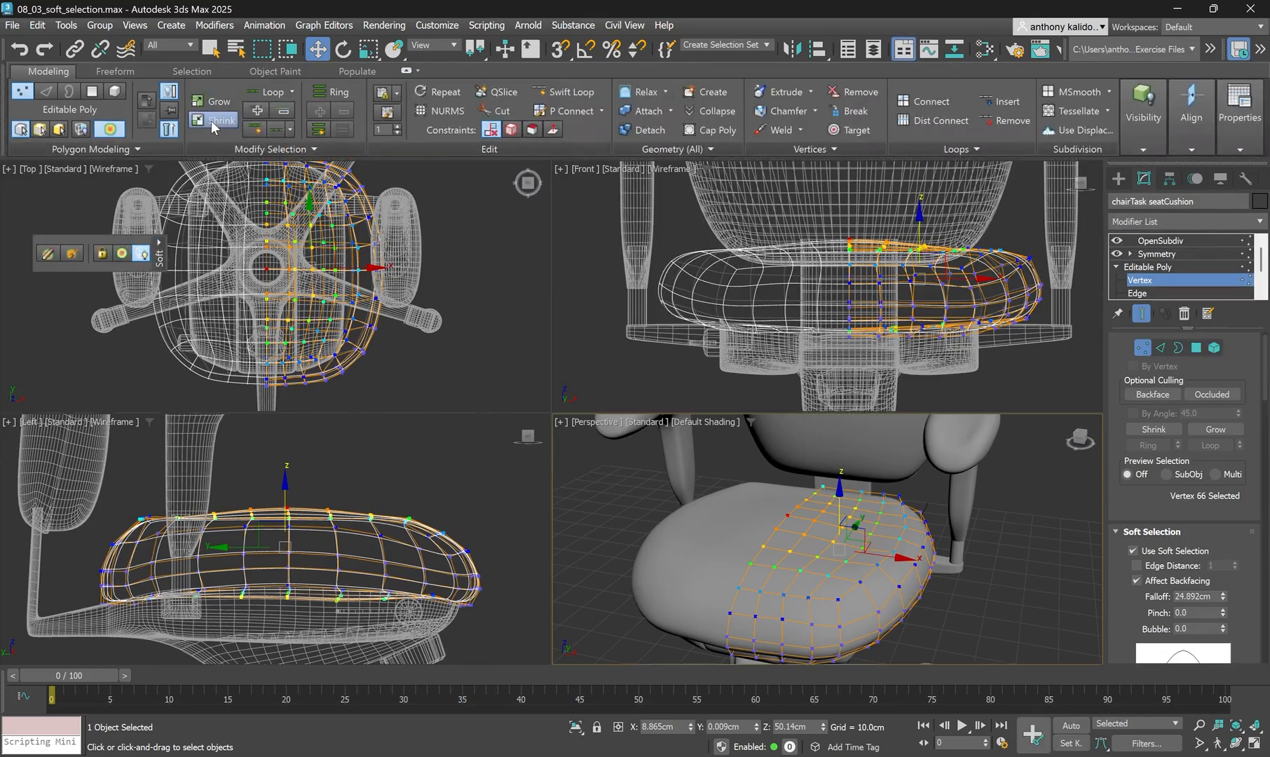
{"action": "left_click", "coordinate": [110, 131]}
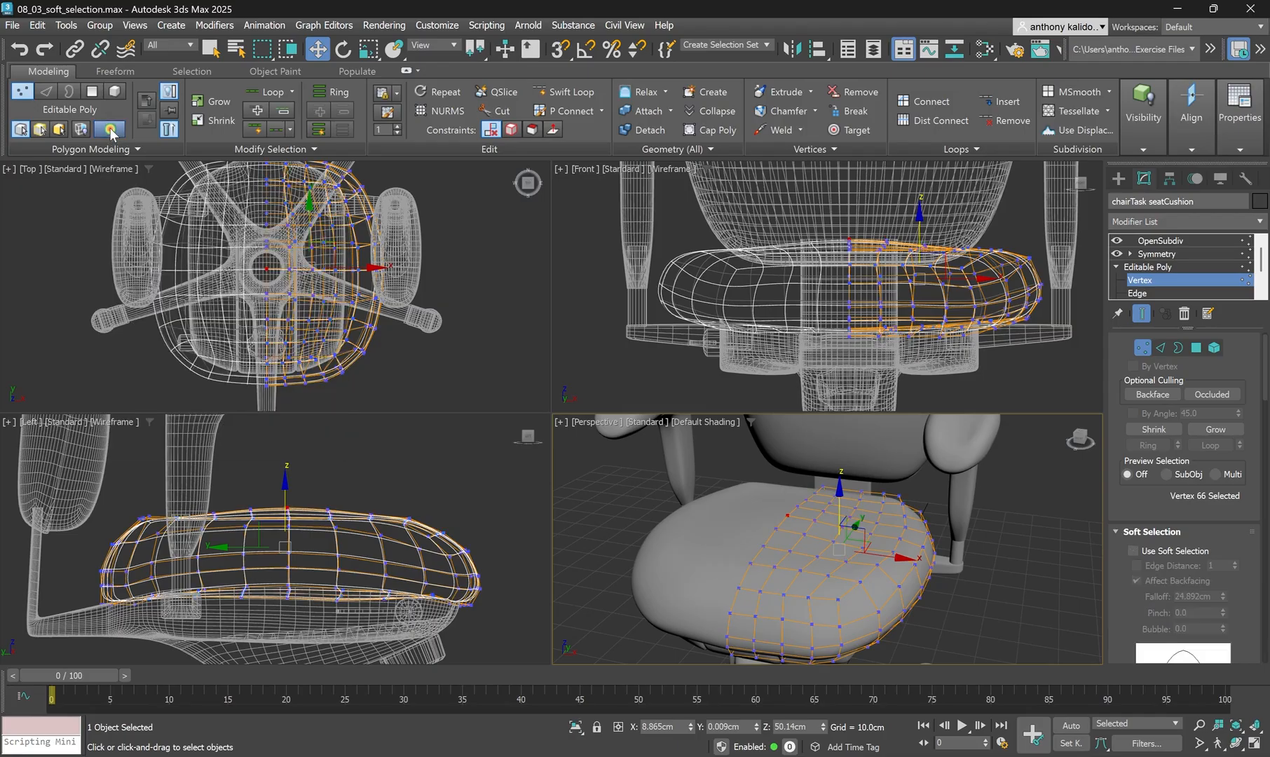
{"action": "left_click", "coordinate": [110, 130]}
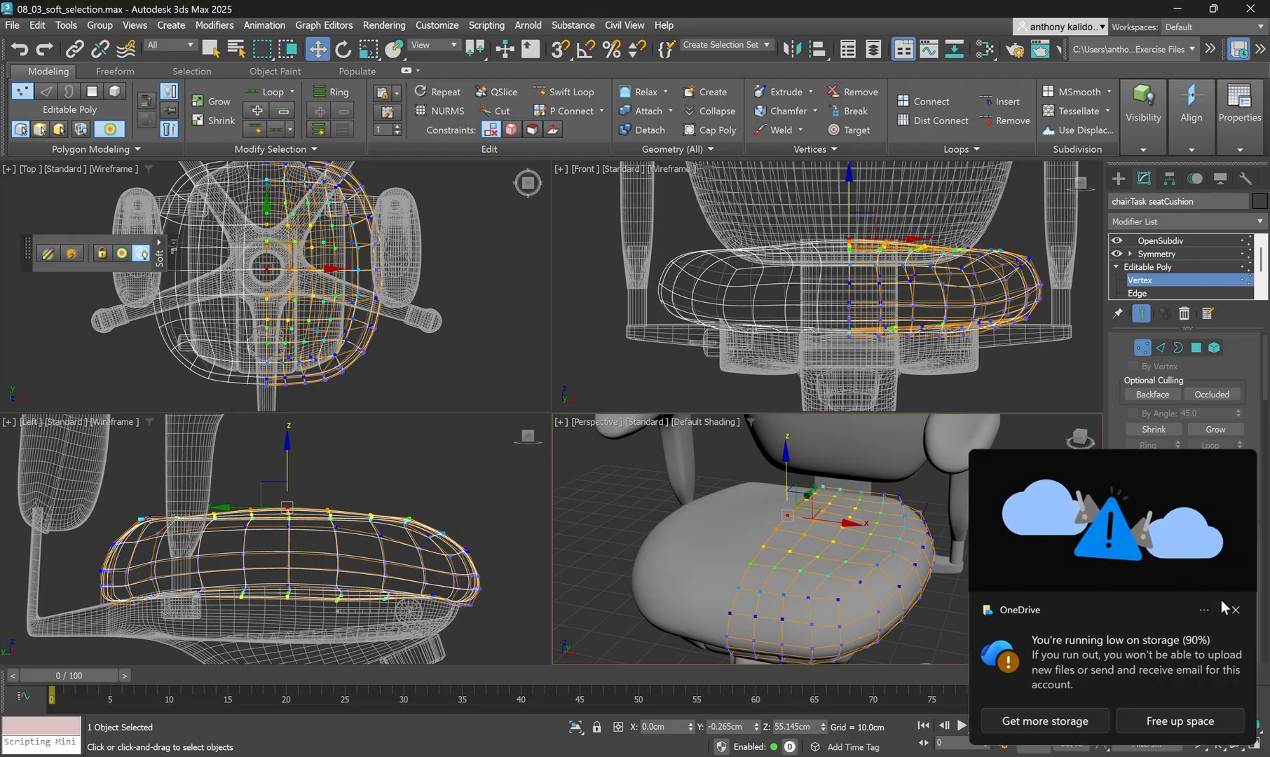
{"action": "left_click", "coordinate": [1235, 609]}
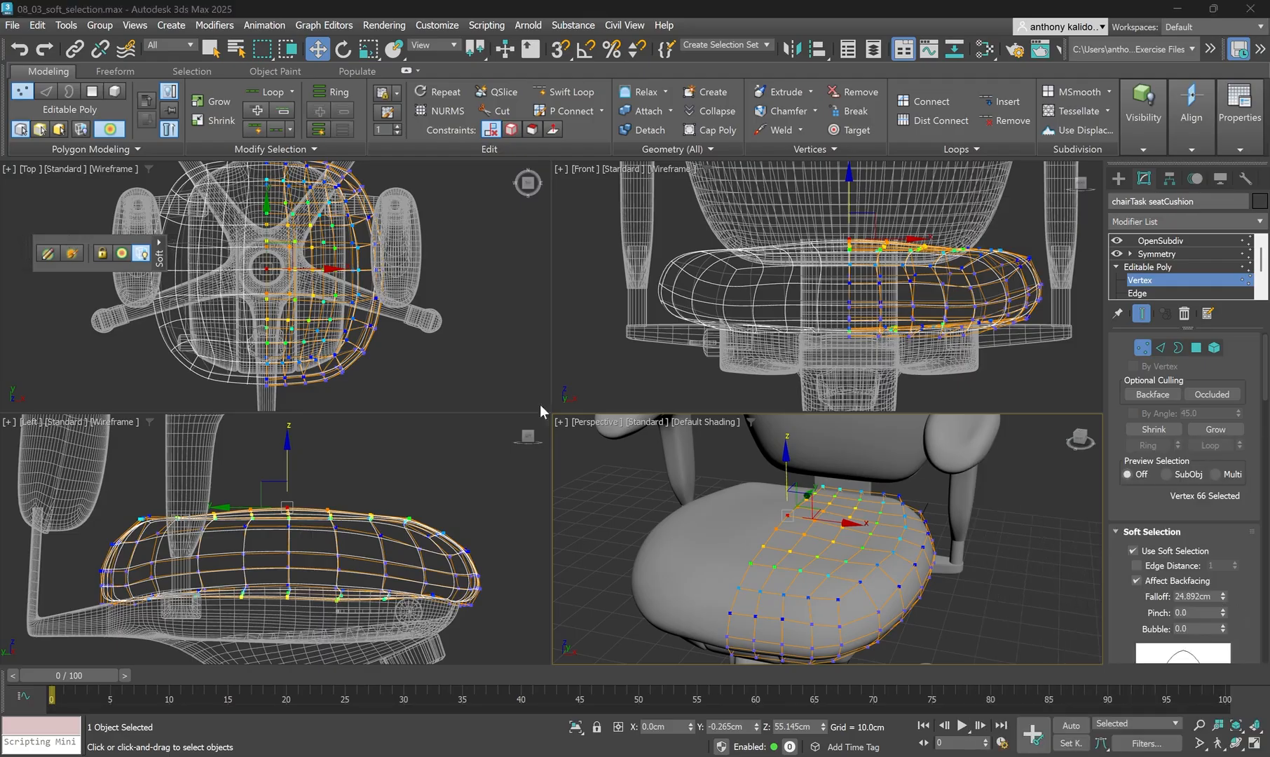
Try interactive soft selection editing in the top view, with a pinch of 0.207 and a falloff of 19.87 cm.
{"action": "left_click", "coordinate": [48, 255]}
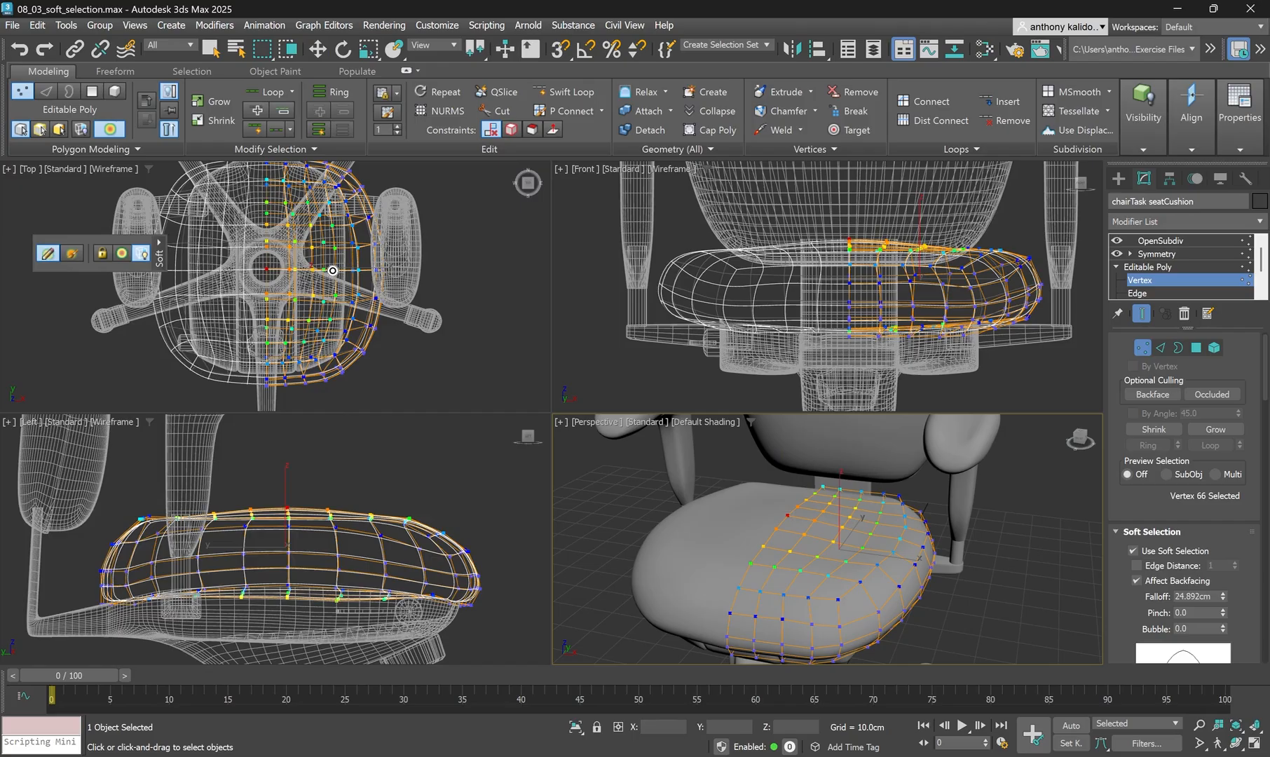
{"action": "left_click", "coordinate": [271, 272]}
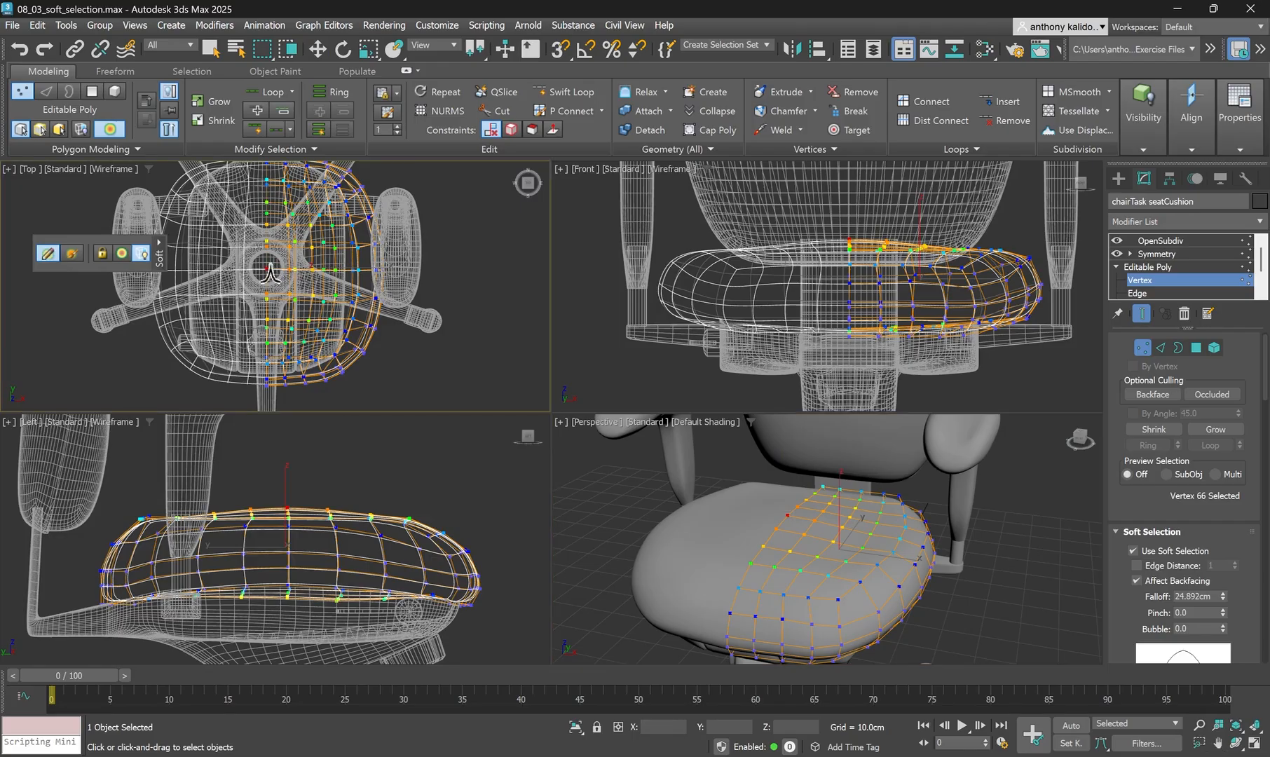
{"action": "left_click_drag", "start_coordinate": [276, 266], "coordinate": [342, 261], "text": "shift"}
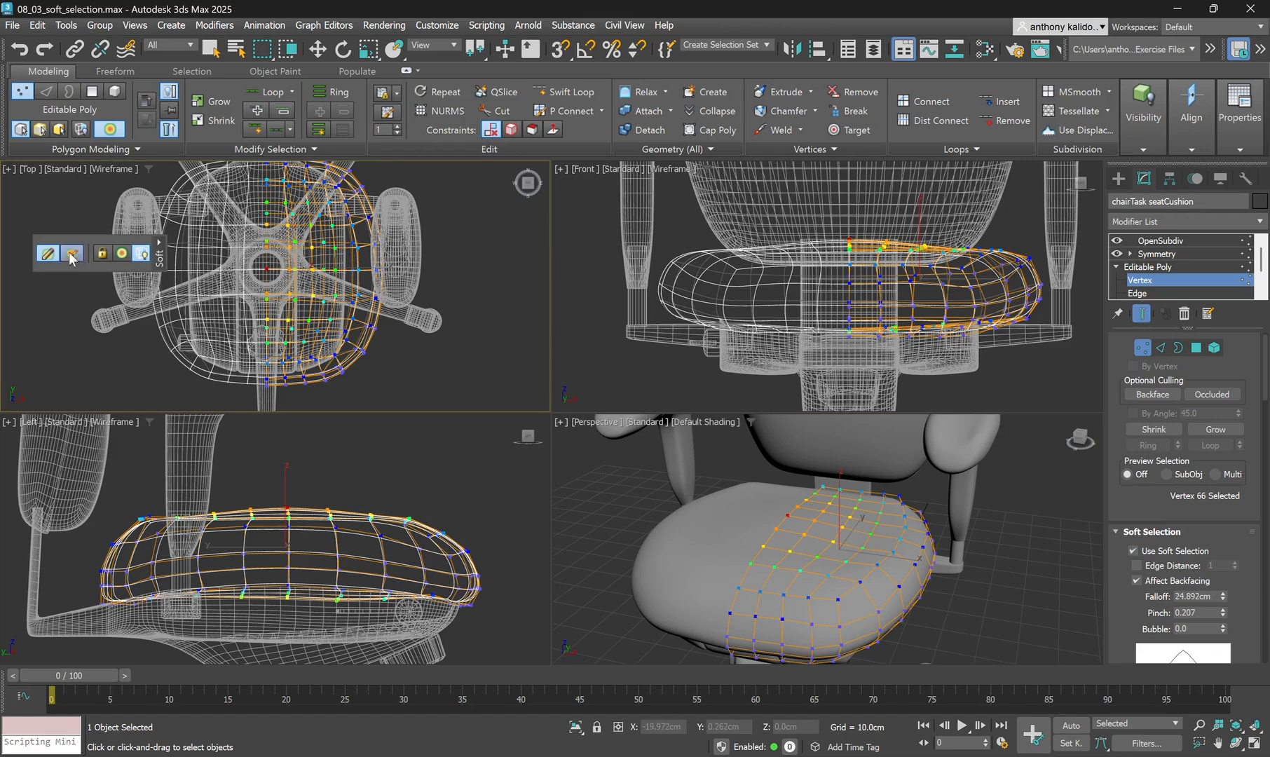
{"action": "key", "text": "w"}
{"action": "left_click", "coordinate": [48, 253]}
{"action": "left_click_drag", "start_coordinate": [264, 269], "coordinate": [499, 350]}
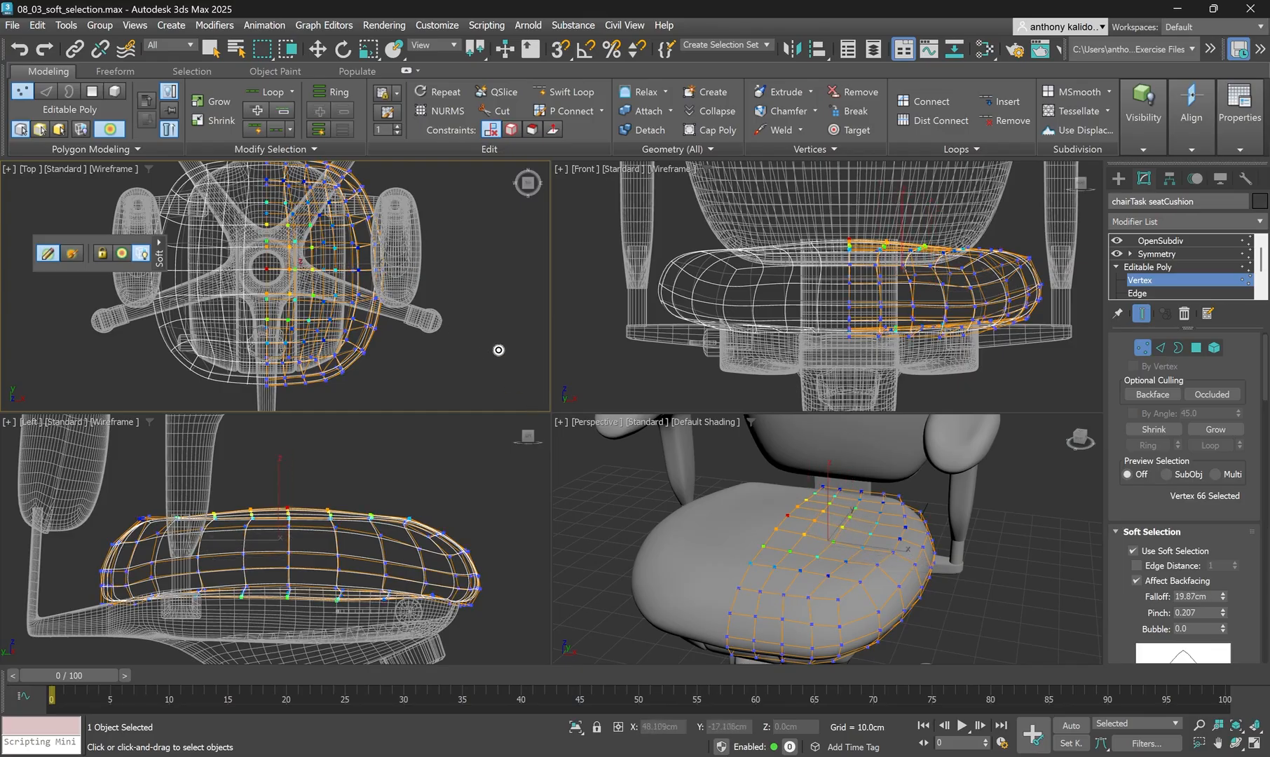
{"action": "key", "text": "w"}
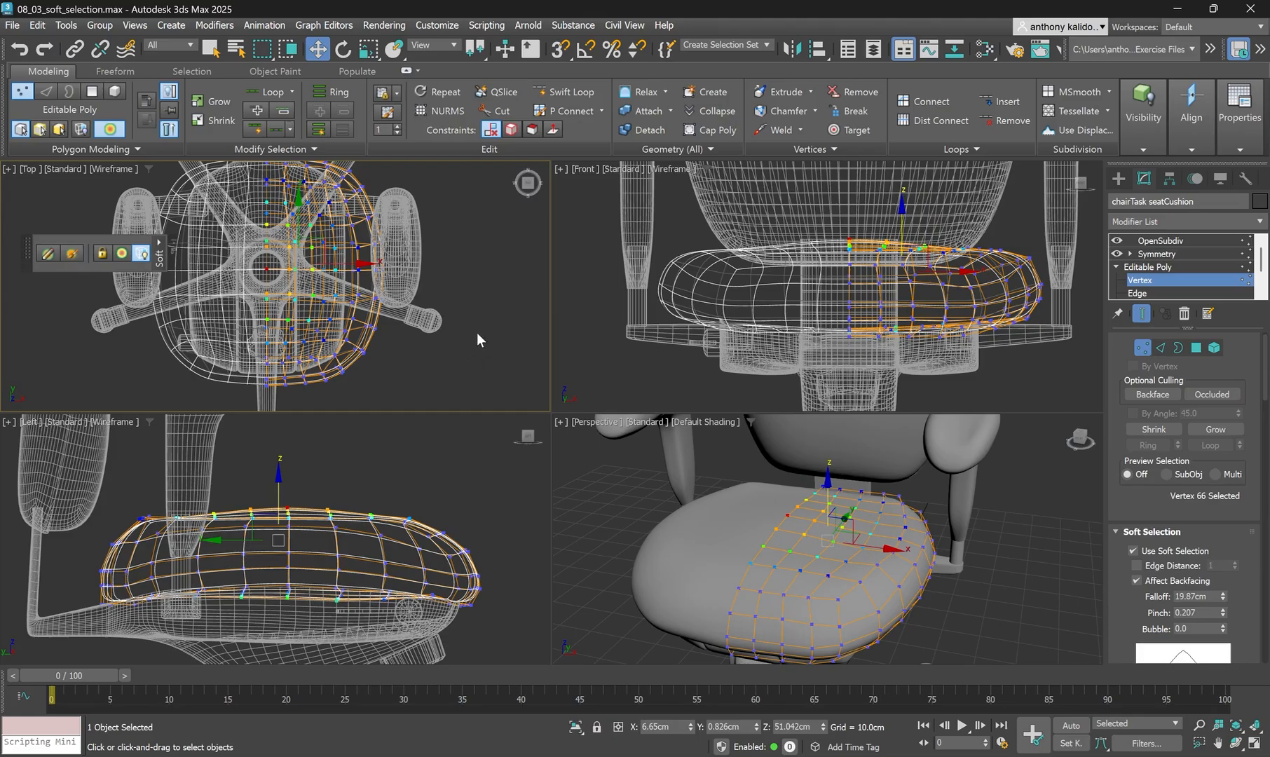
Undo the interactive soft selection edits and the remaining cushion vertex moves, back to a pinch of 0.39 and a bubble of 0.
{"action": "key", "text": "ctrl+z"}
{"action": "key", "text": "ctrl+z"}
{"action": "key", "text": "ctrl+z"}
{"action": "key", "text": "ctrl+y"}
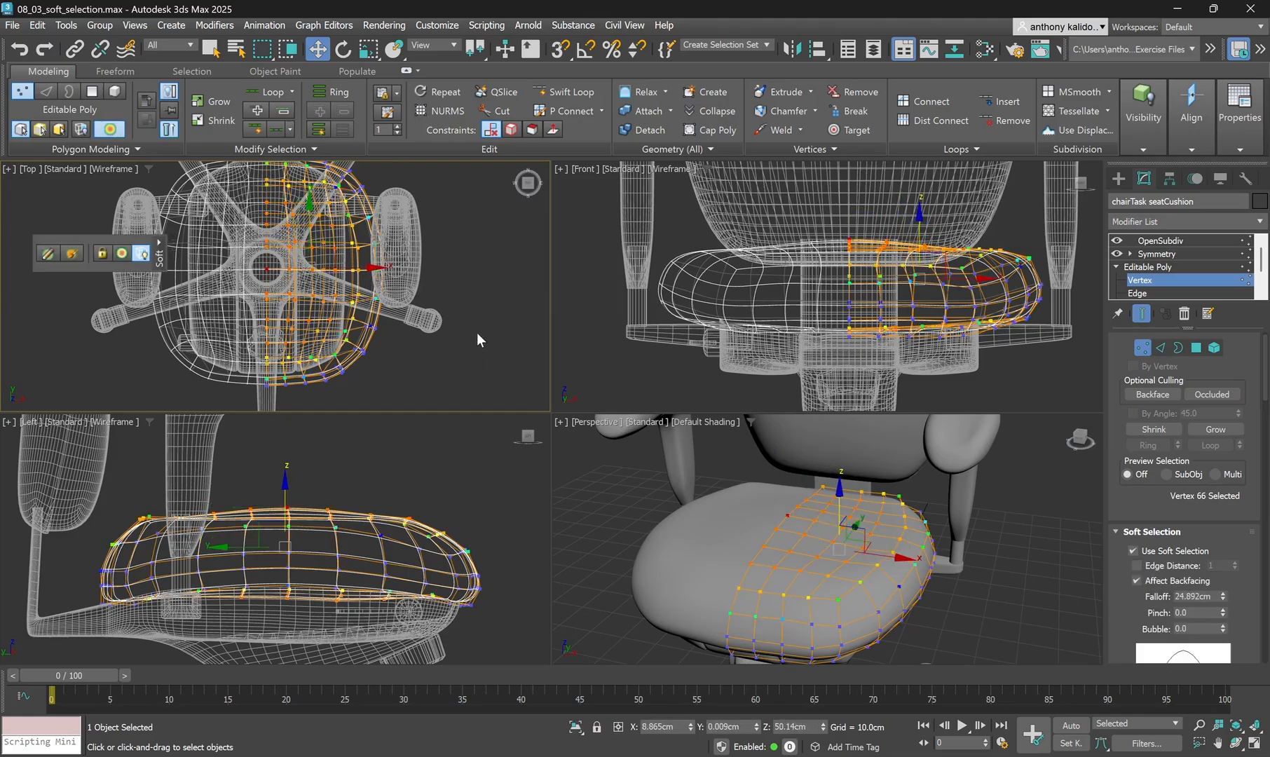
{"action": "key", "text": "ctrl+z"}
{"action": "key", "text": "ctrl+z"}
{"action": "key", "text": "ctrl+z"}
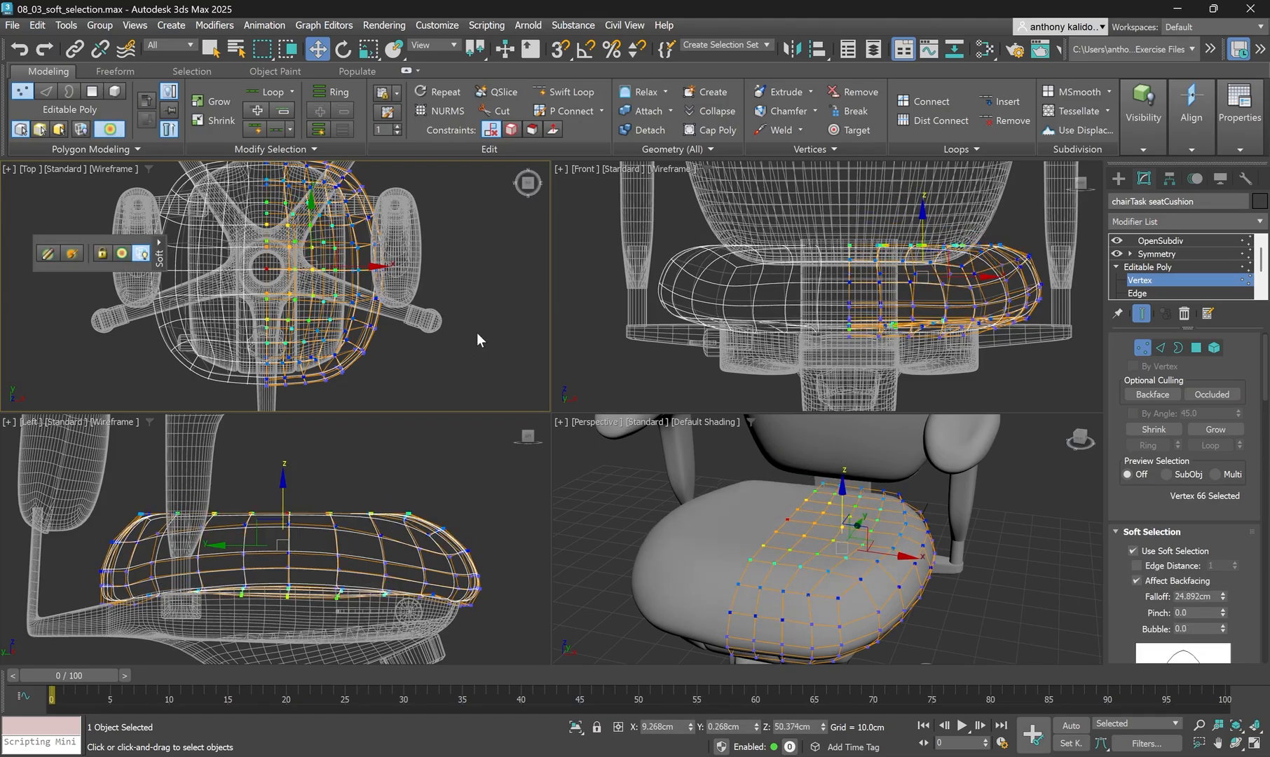
{"action": "key", "text": "ctrl+y"}
Interactively adjust the soft selection to a falloff of about 17.07 cm and a pinch of about -0.19, and clear the vertex selection.
{"action": "left_click", "coordinate": [47, 253]}
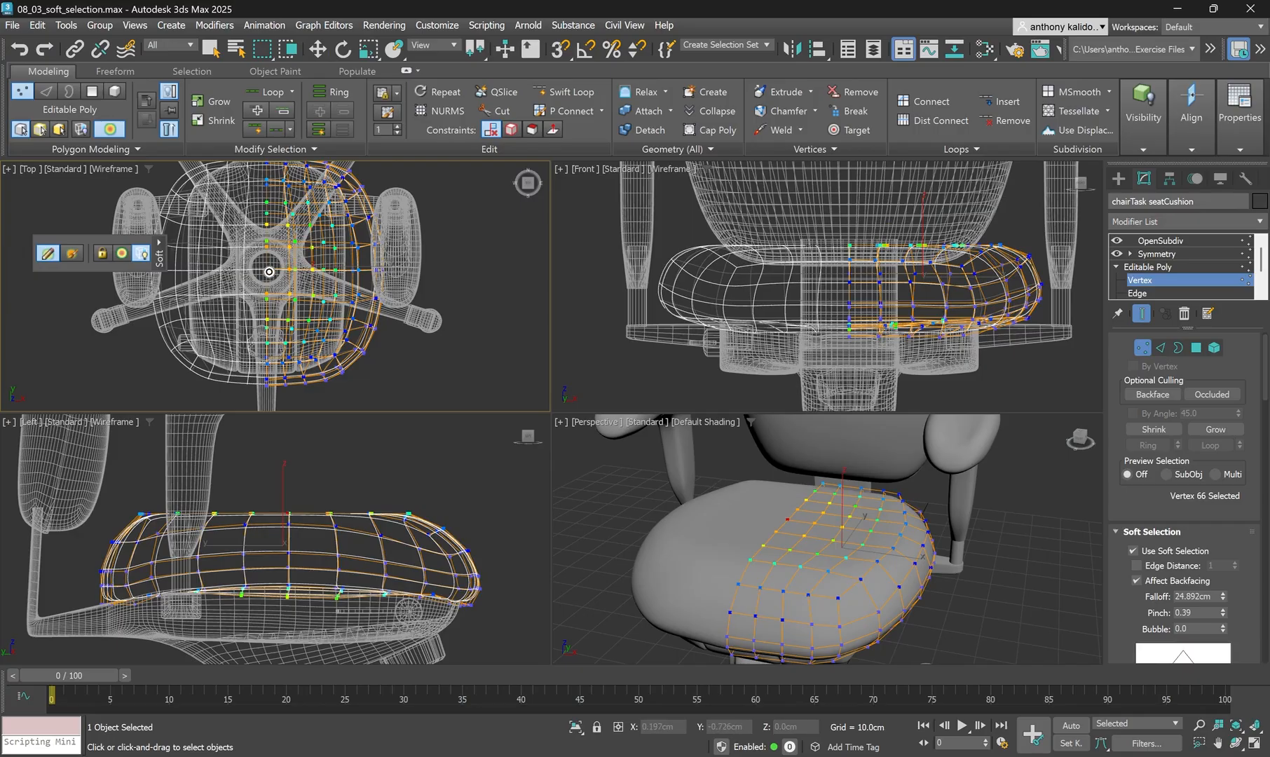
{"action": "left_click_drag", "start_coordinate": [266, 270], "coordinate": [302, 239]}
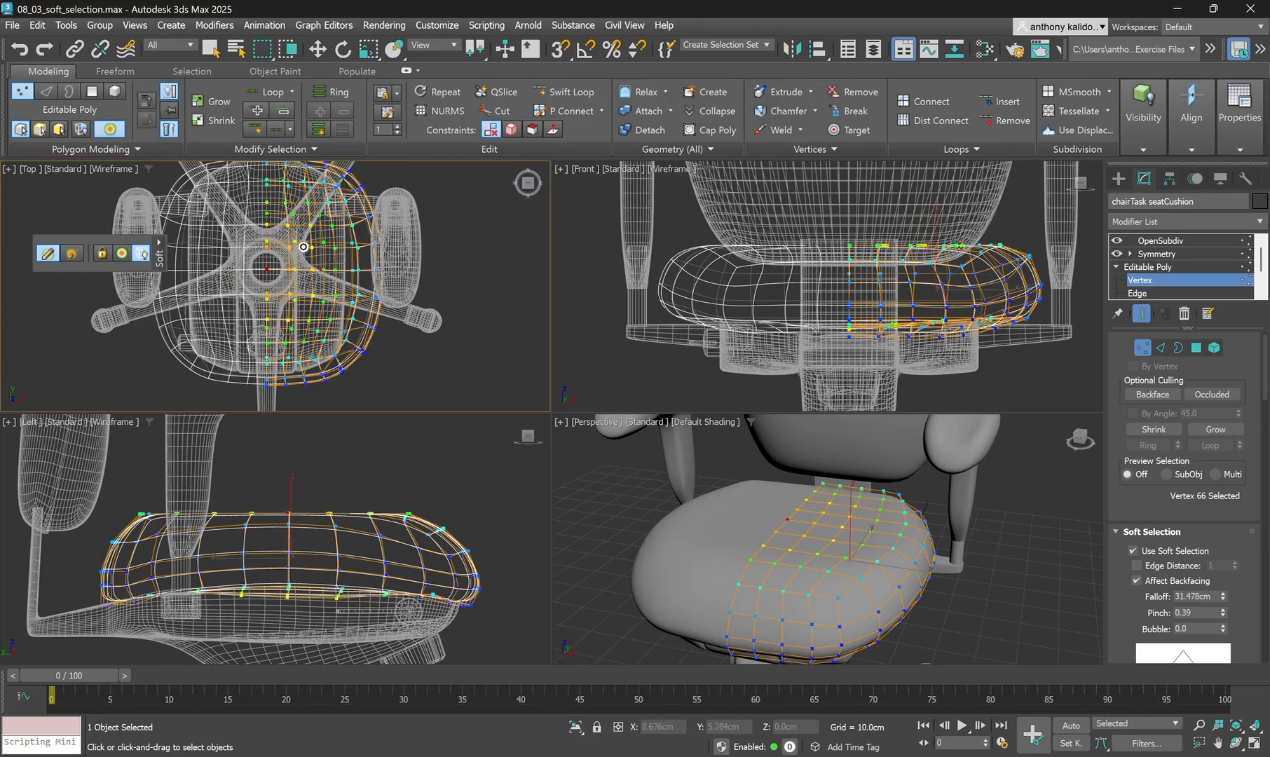
{"action": "left_click_drag", "start_coordinate": [271, 299], "coordinate": [333, 300]}
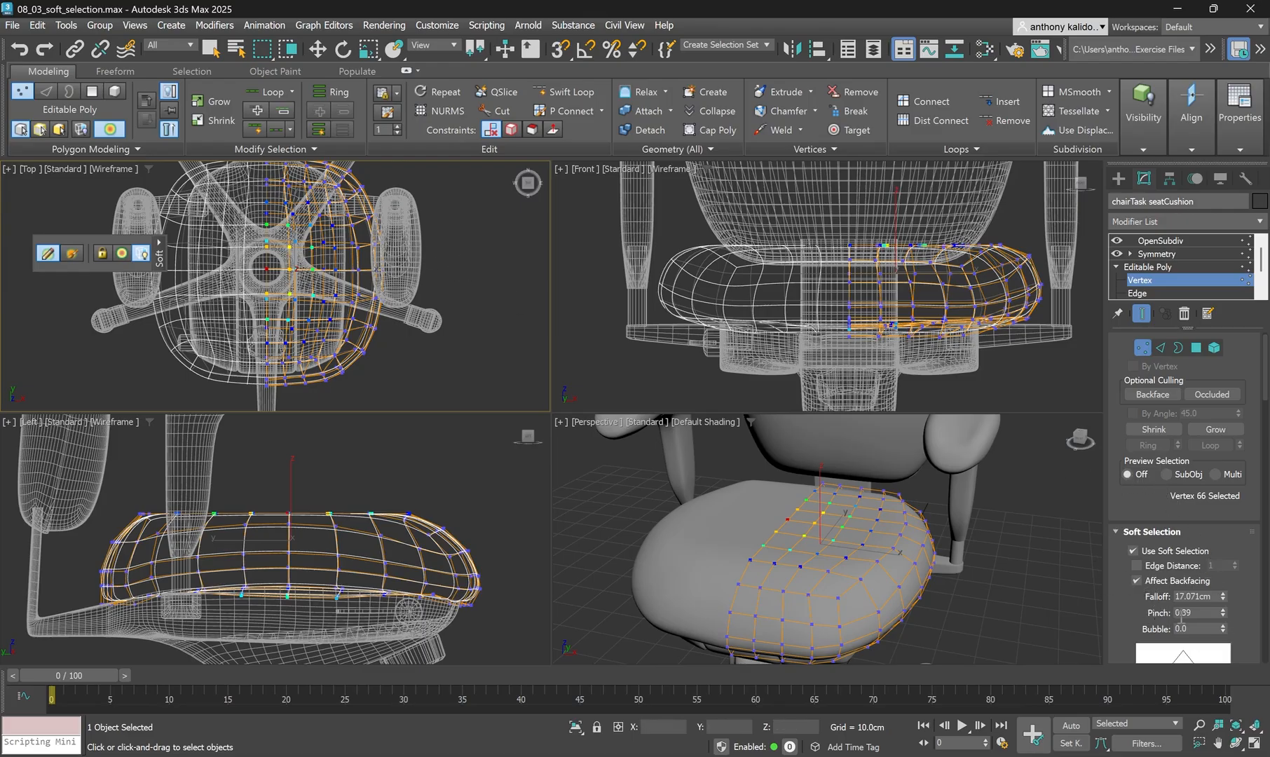
{"action": "mouse_move", "coordinate": [504, 290]}
{"action": "left_mouse_down"}
{"action": "mouse_move", "coordinate": [524, 229]}
{"action": "mouse_move", "coordinate": [504, 279]}
{"action": "mouse_move", "coordinate": [498, 260]}
{"action": "mouse_move", "coordinate": [501, 284]}
{"action": "mouse_move", "coordinate": [531, 215]}
{"action": "mouse_move", "coordinate": [466, 331]}
{"action": "mouse_move", "coordinate": [489, 238]}
{"action": "mouse_move", "coordinate": [445, 313]}
{"action": "mouse_move", "coordinate": [489, 280]}
{"action": "left_mouse_up"}
{"action": "key", "text": "w"}
{"action": "left_click", "coordinate": [487, 249]}
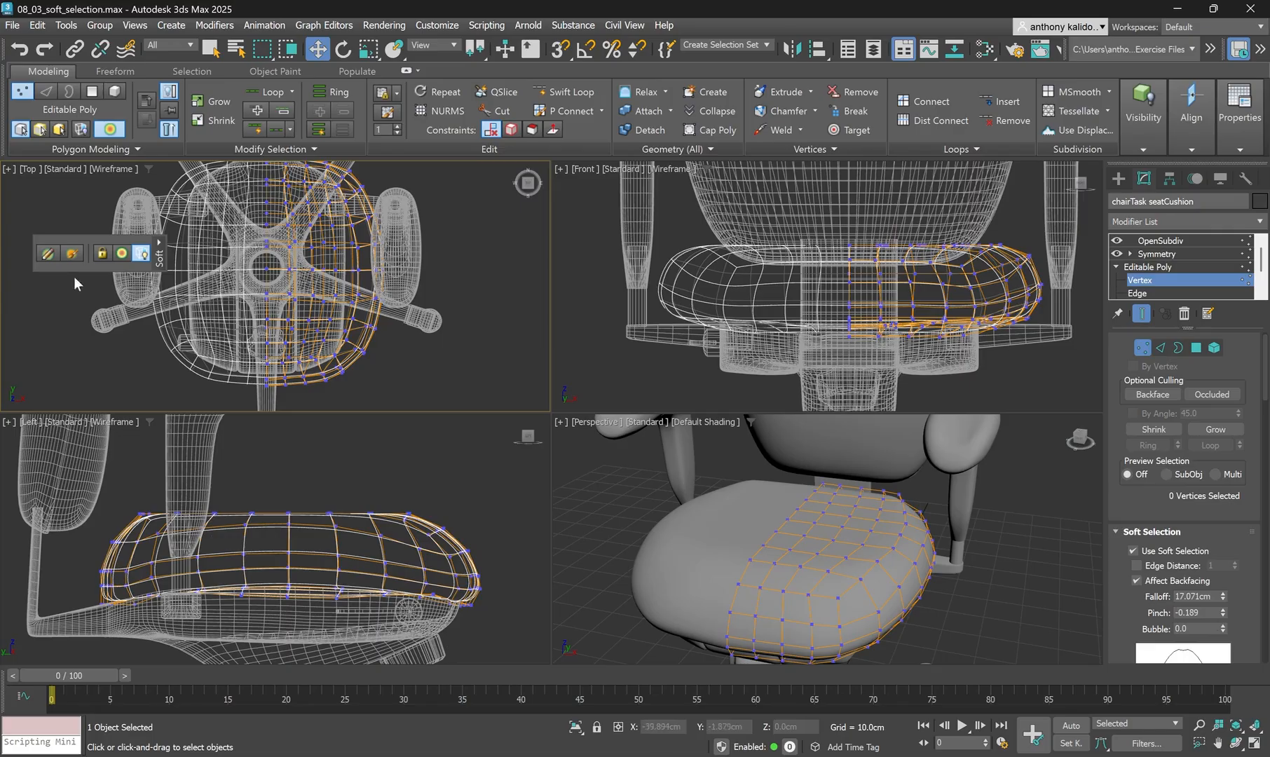
Interactively raise the soft selection bubble to about 1.285 in the top view and return to the Move tool.
{"action": "left_click", "coordinate": [49, 255]}
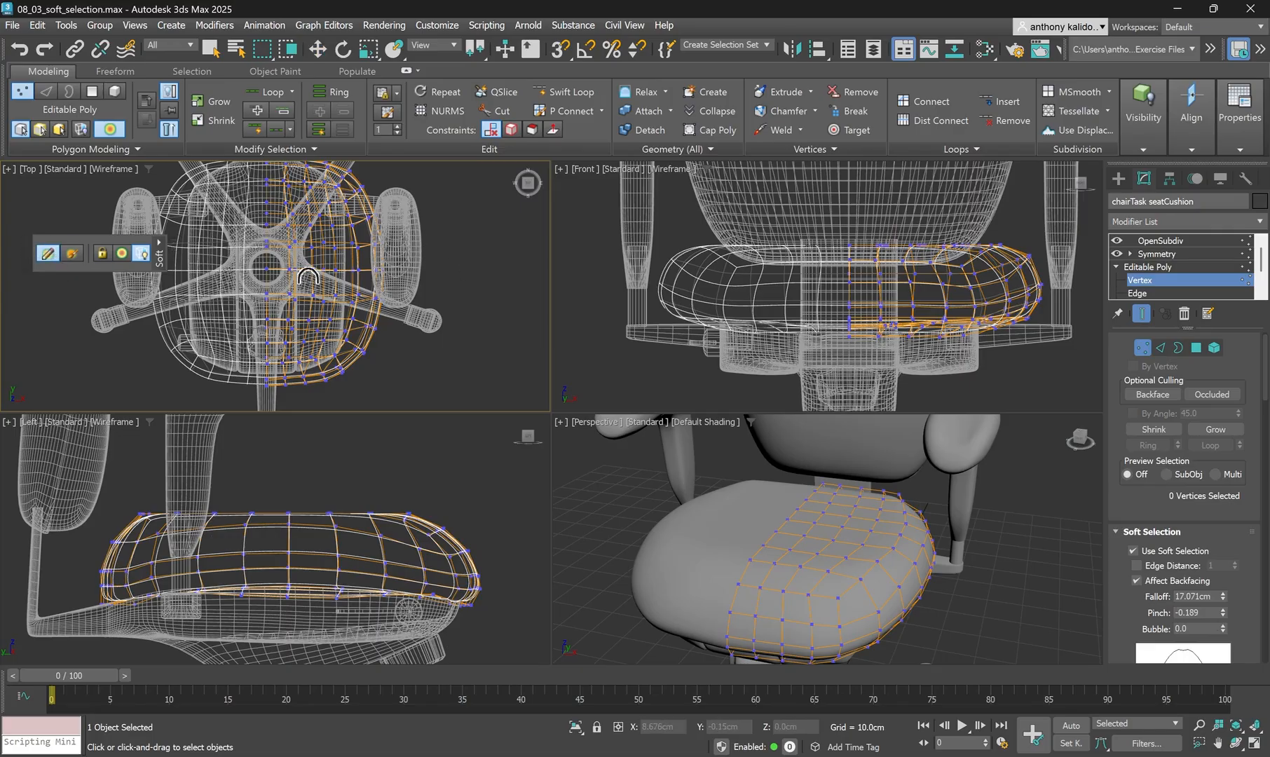
{"action": "left_click_drag", "start_coordinate": [478, 308], "coordinate": [503, 207]}
{"action": "scroll", "coordinate": [1184, 627], "scroll_direction": "down", "scroll_amount": 1}
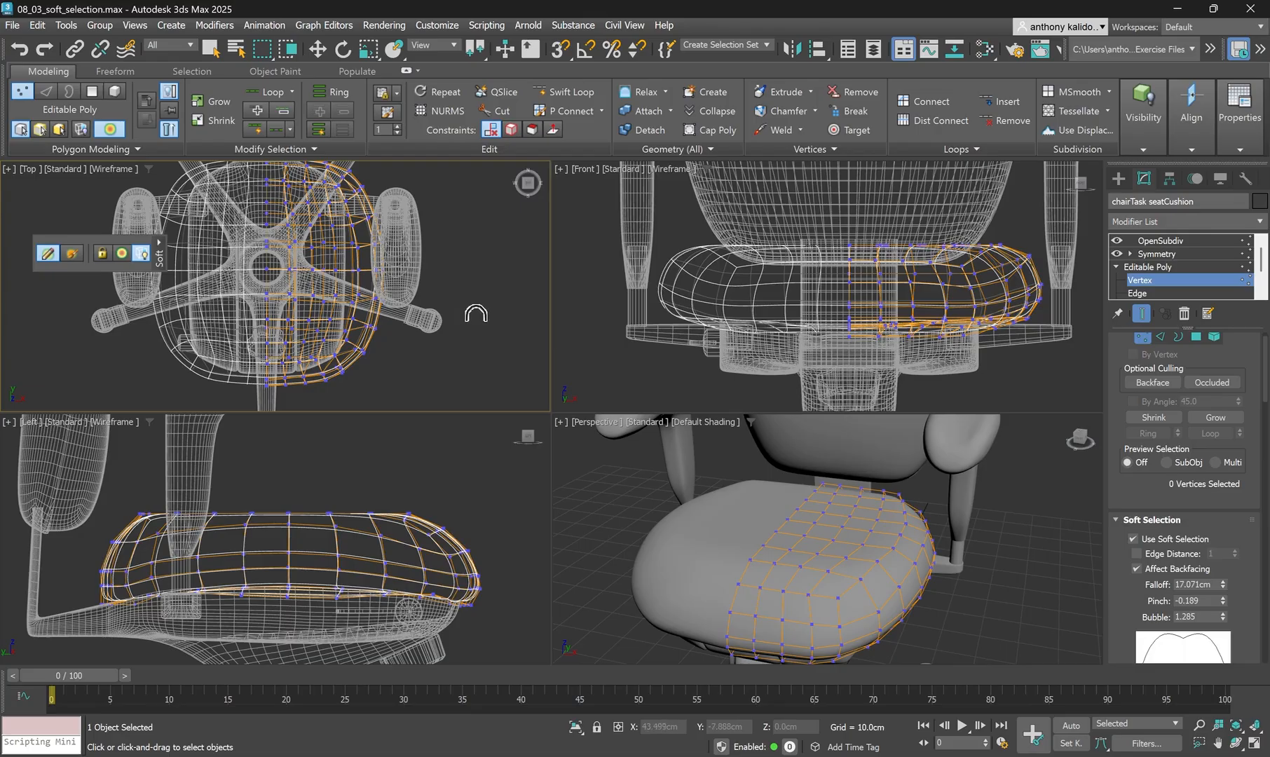
{"action": "key", "text": "w"}
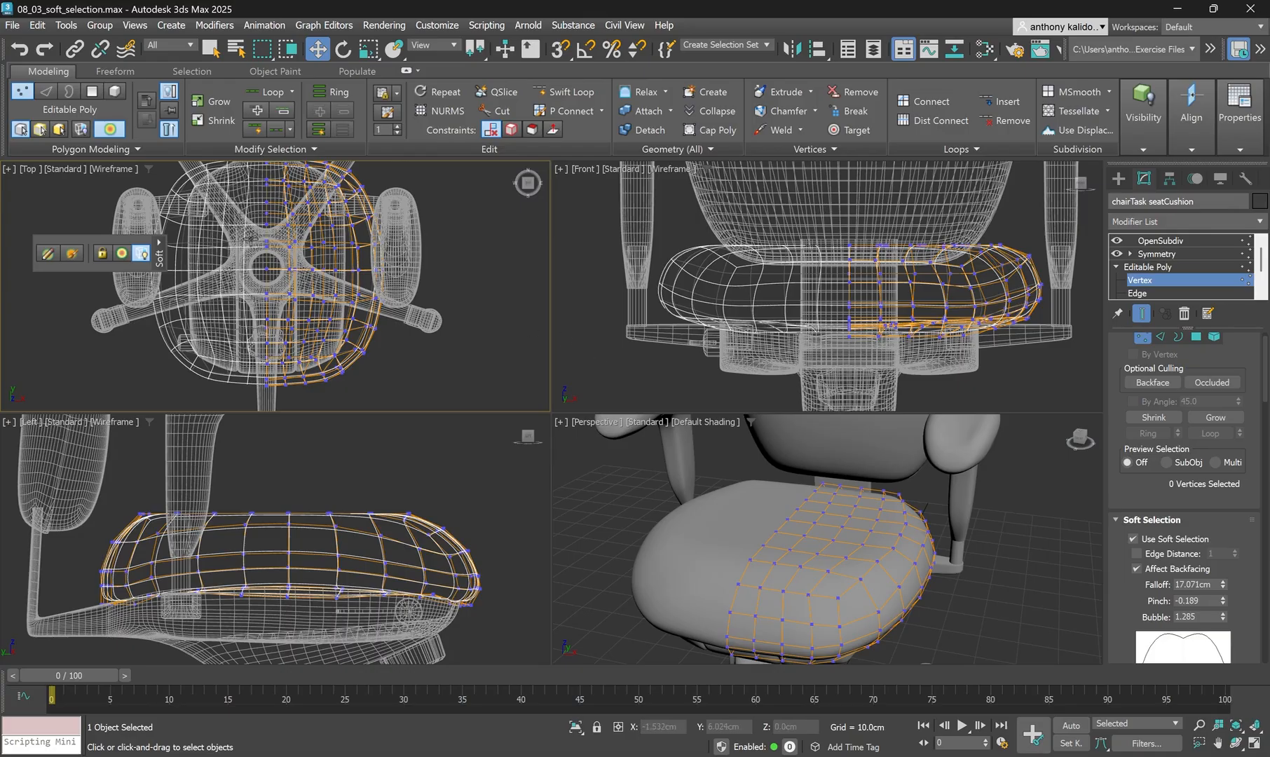
Try raising a vertex on the cushion's top to about Z 57.66 cm with the bubbled soft selection, and pull it back down.
{"action": "left_click", "coordinate": [773, 531]}
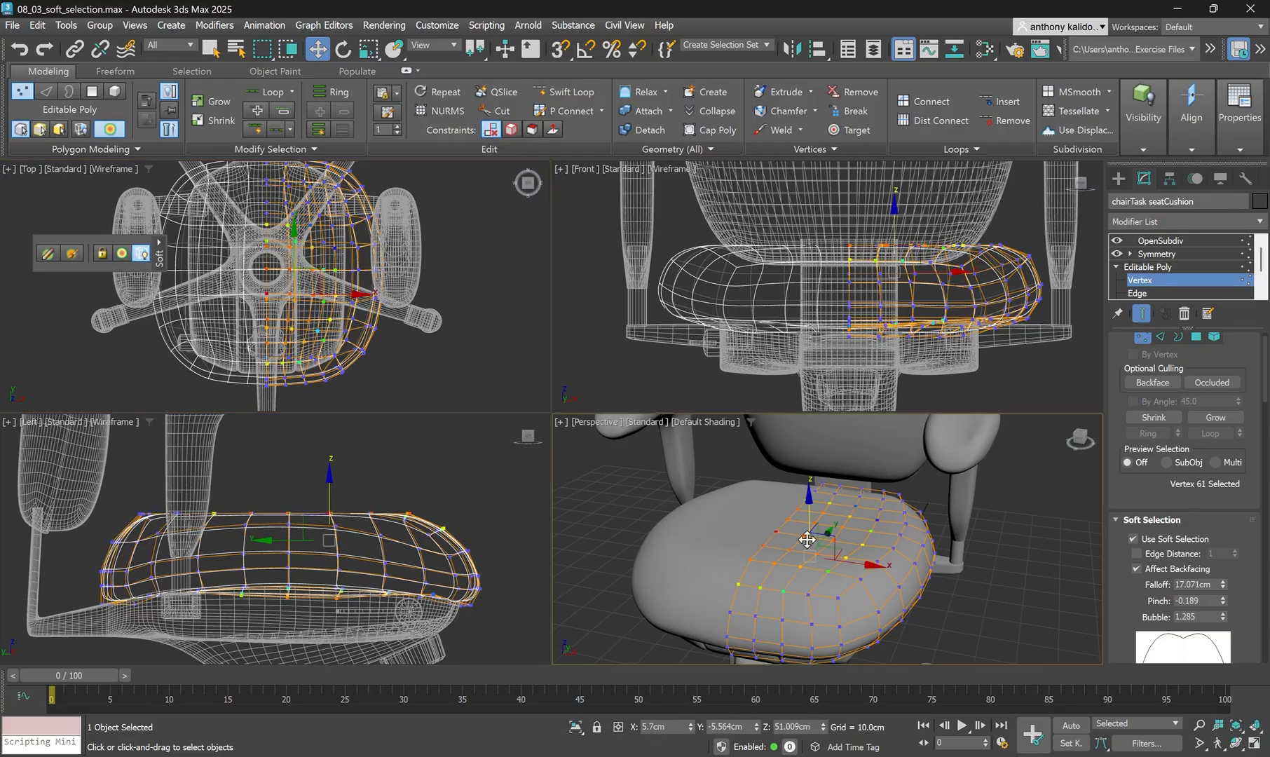
{"action": "scroll", "coordinate": [809, 533], "scroll_direction": "down", "scroll_amount": 3}
{"action": "middle_click_drag", "start_coordinate": [842, 525], "coordinate": [854, 493], "text": "alt"}
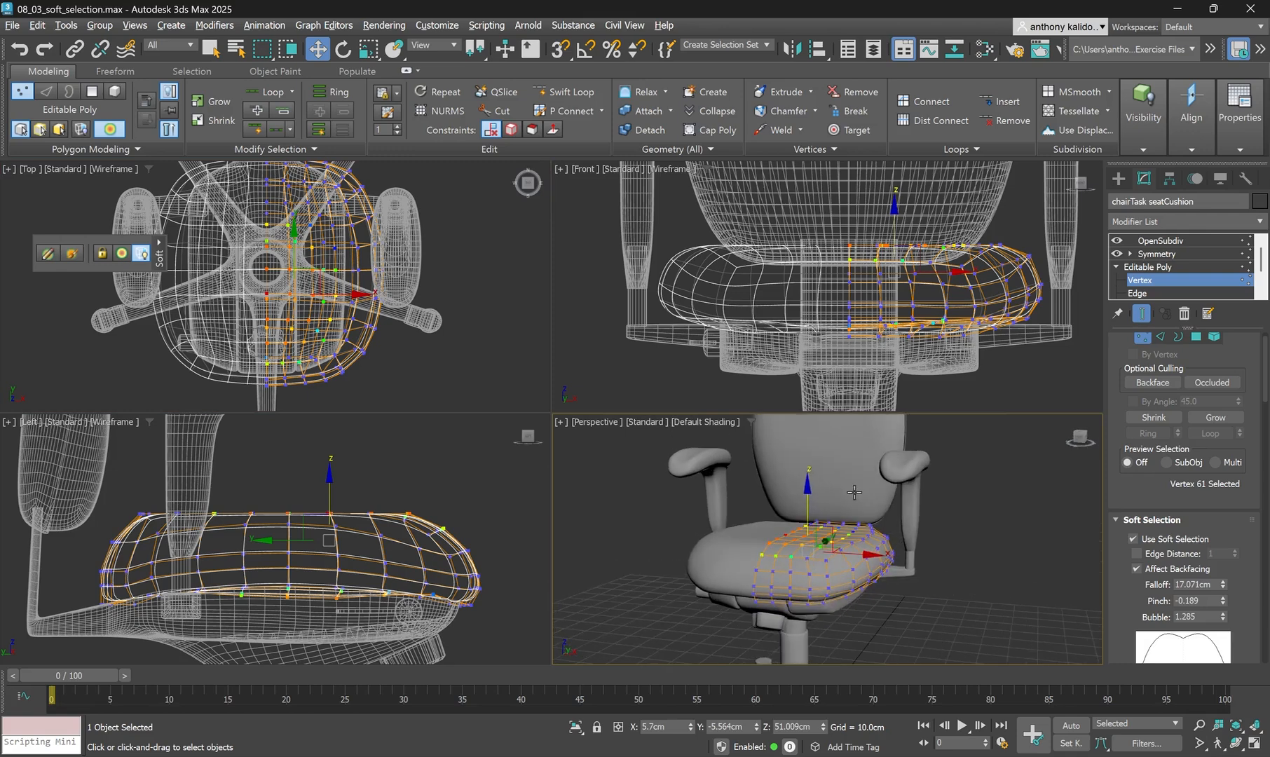
{"action": "left_click_drag", "start_coordinate": [808, 492], "coordinate": [809, 462]}
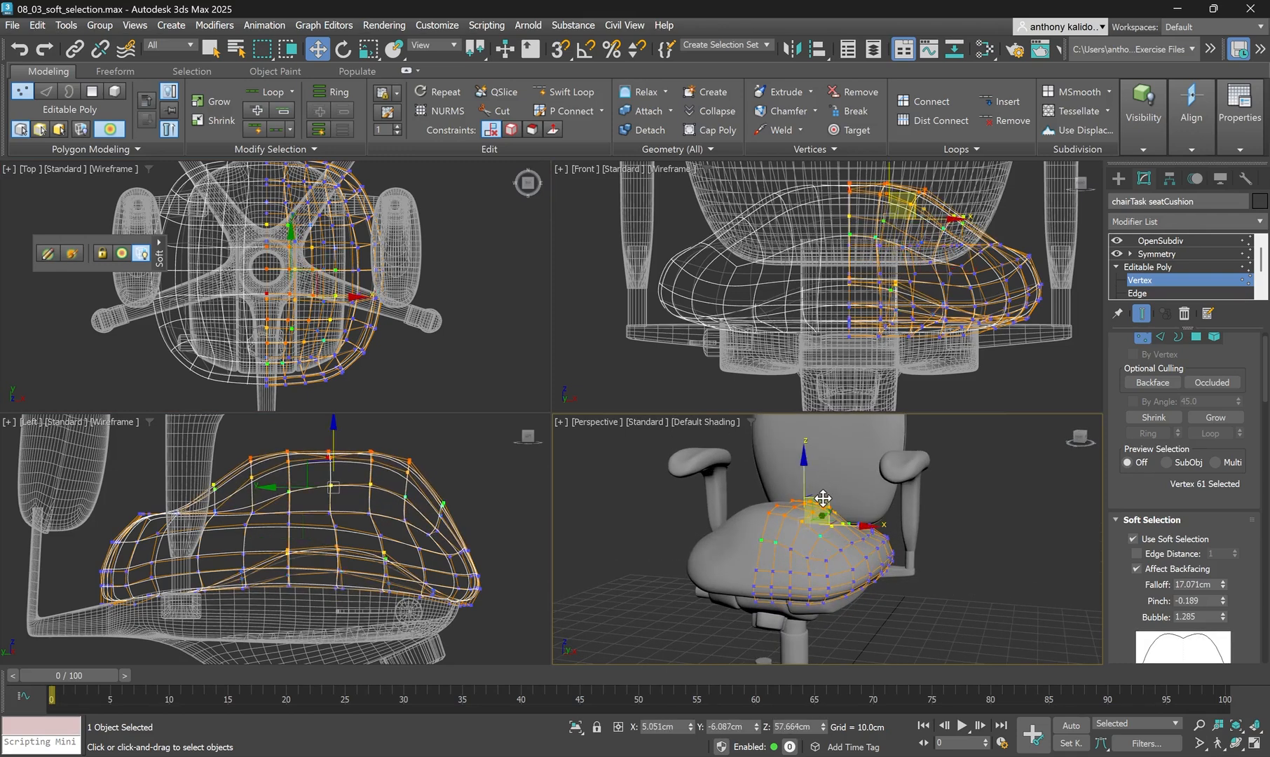
{"action": "scroll", "coordinate": [822, 496], "scroll_direction": "up", "scroll_amount": 3}
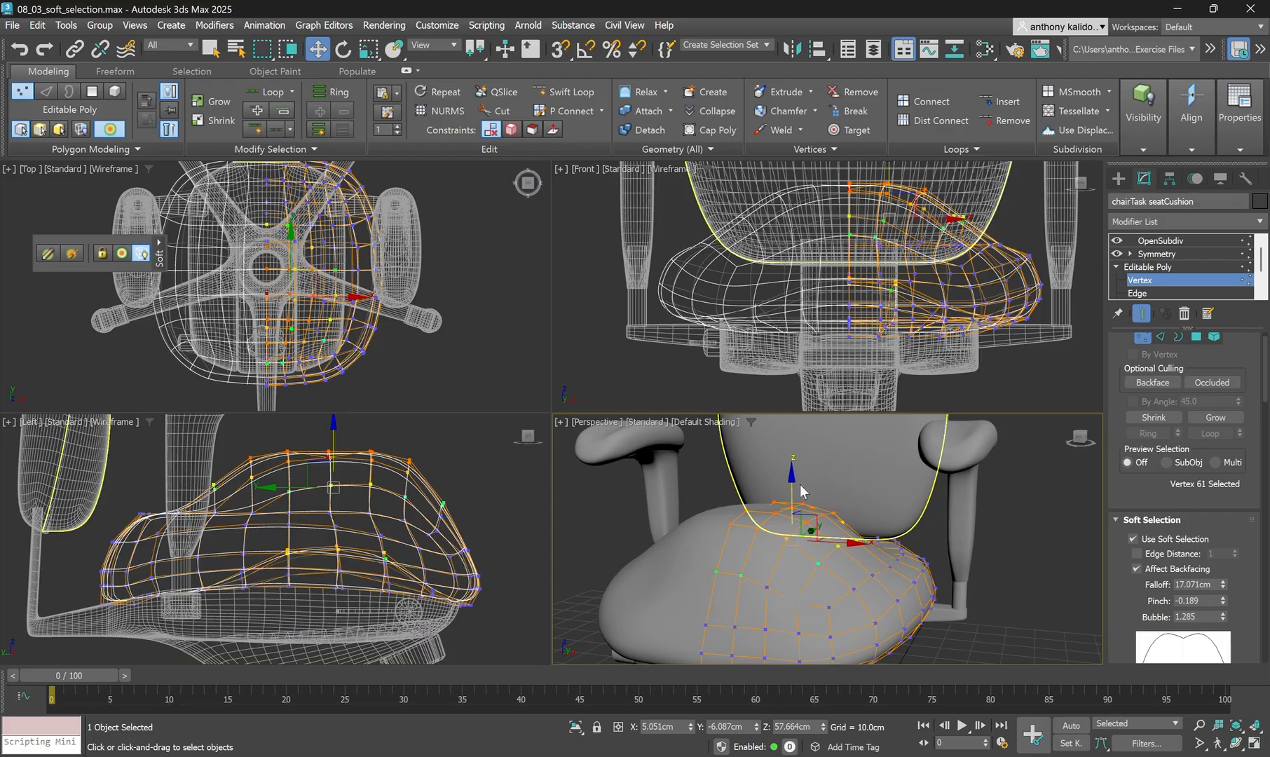
{"action": "left_click_drag", "start_coordinate": [792, 477], "coordinate": [799, 512]}
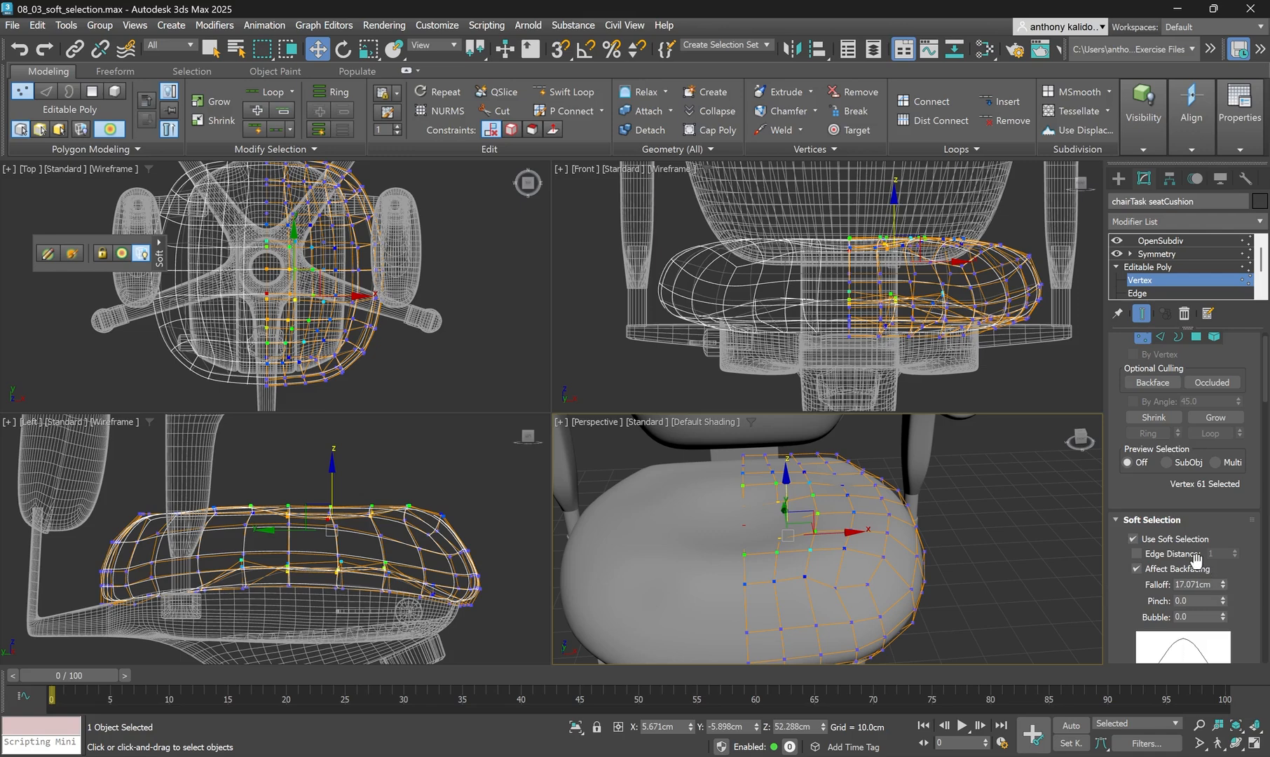
Undo the latest vertex moves and the pinch and bubble resets, back to a pinch of -0.189 and a bubble of 1.285.
{"action": "scroll", "coordinate": [1177, 531], "scroll_direction": "down", "scroll_amount": 2}
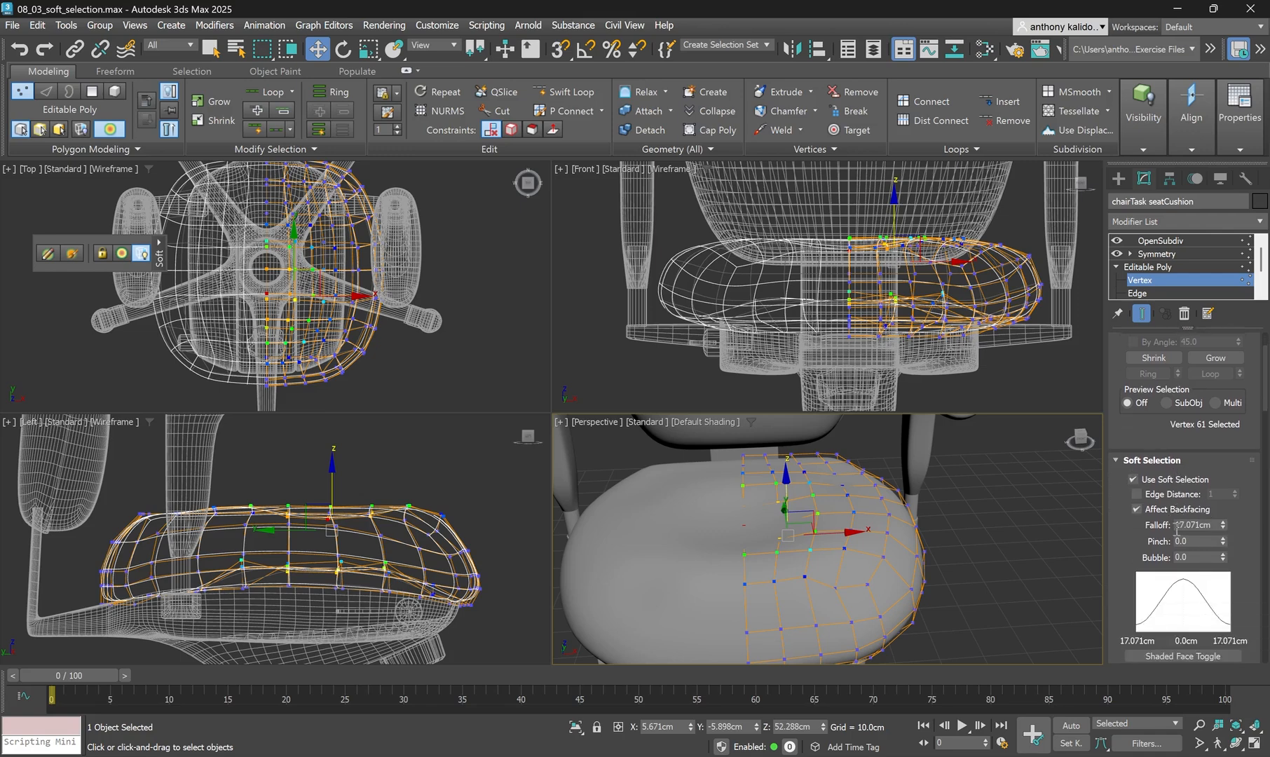
{"action": "scroll", "coordinate": [1177, 529], "scroll_direction": "down", "scroll_amount": 1}
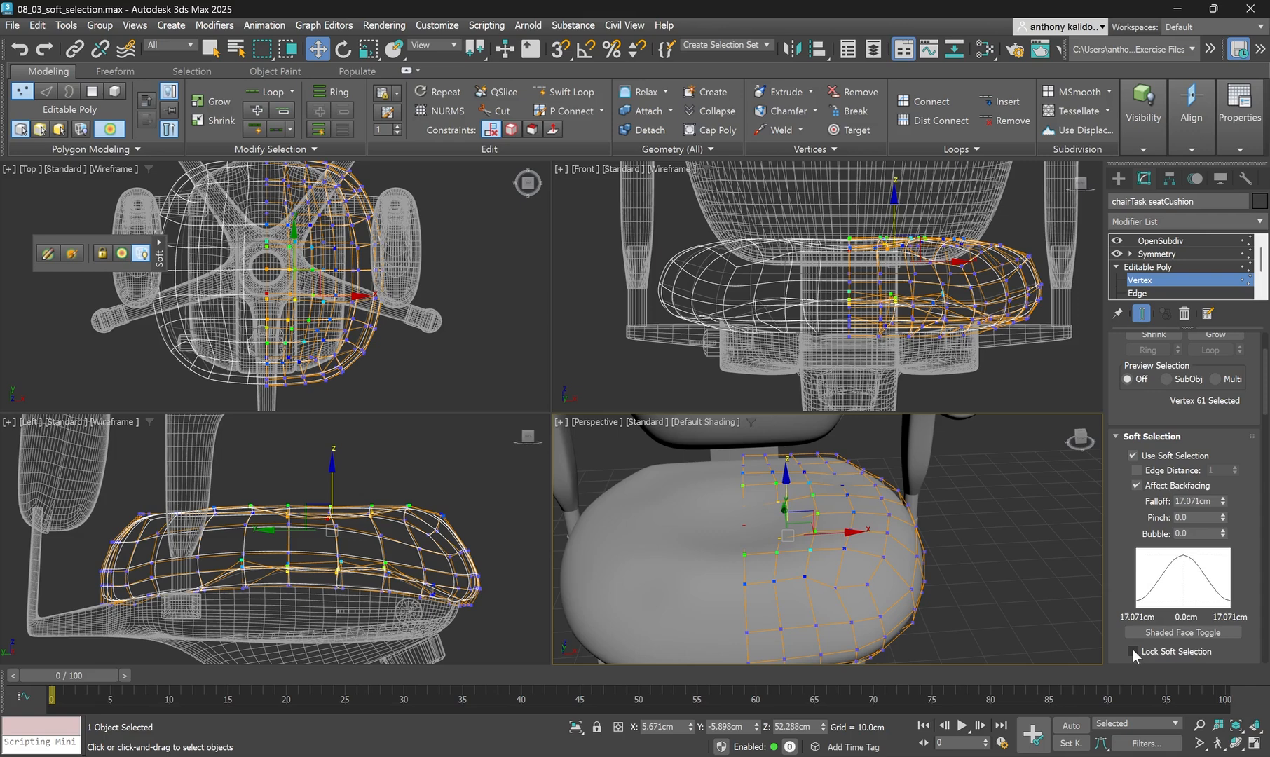
{"action": "left_click", "coordinate": [1023, 582]}
{"action": "key", "text": "ctrl+z"}
{"action": "key", "text": "ctrl+z"}
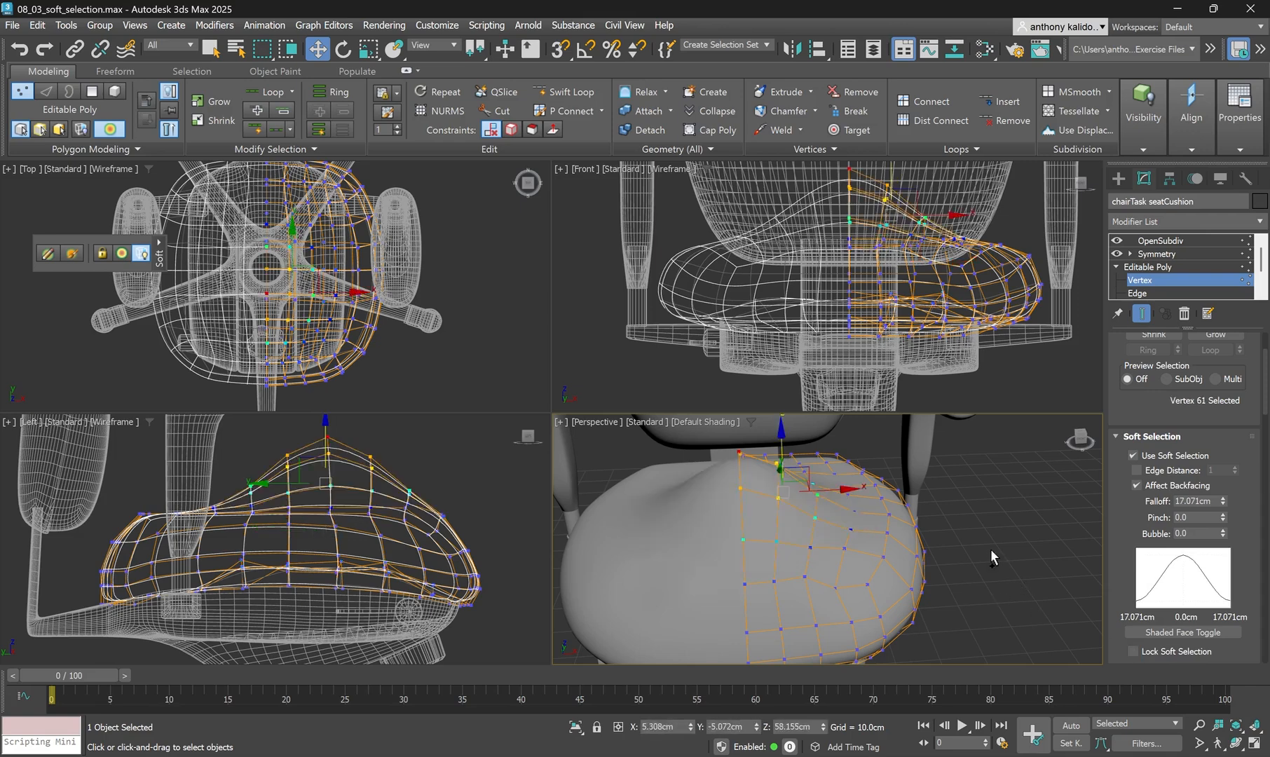
{"action": "key", "text": "ctrl+z"}
{"action": "key", "text": "ctrl+z"}
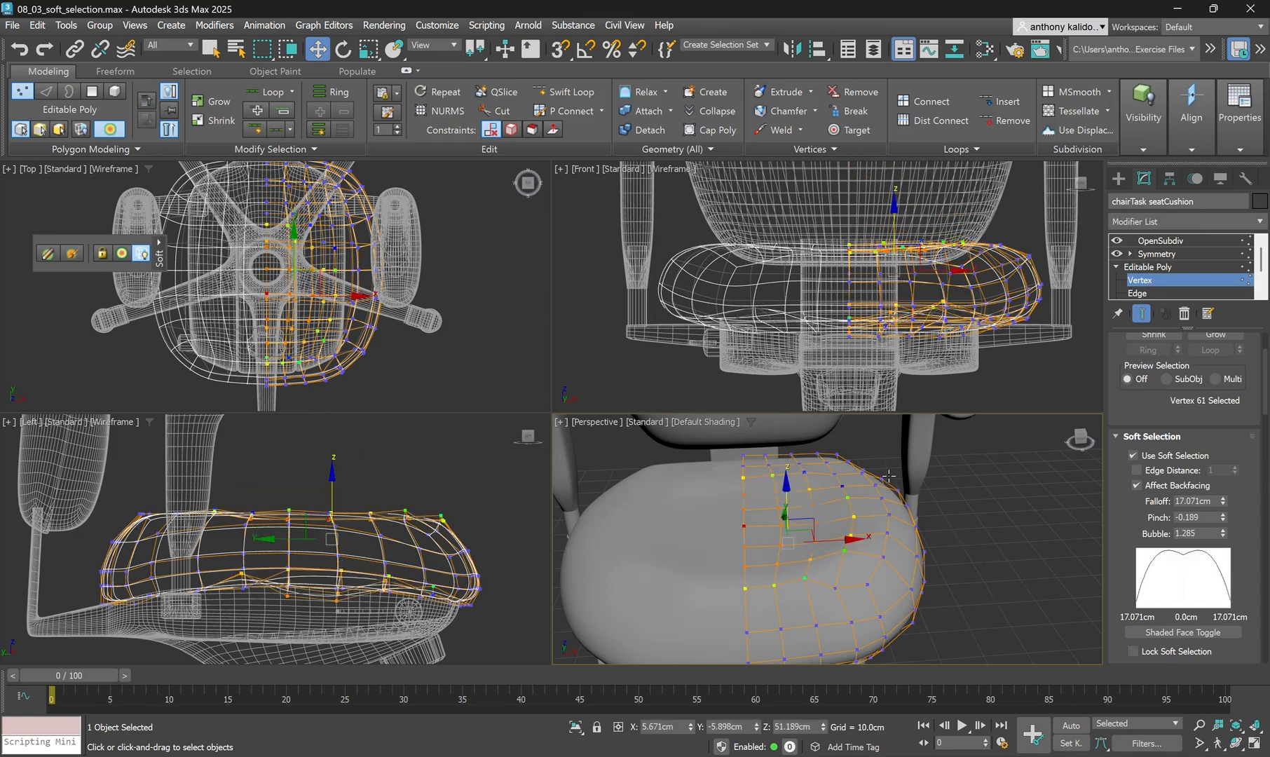
Undo the remaining cushion vertex moves and selections until the cushion has its original shape with no vertex selected.
{"action": "scroll", "coordinate": [926, 491], "scroll_direction": "down", "scroll_amount": 4}
{"action": "left_click", "coordinate": [1008, 511]}
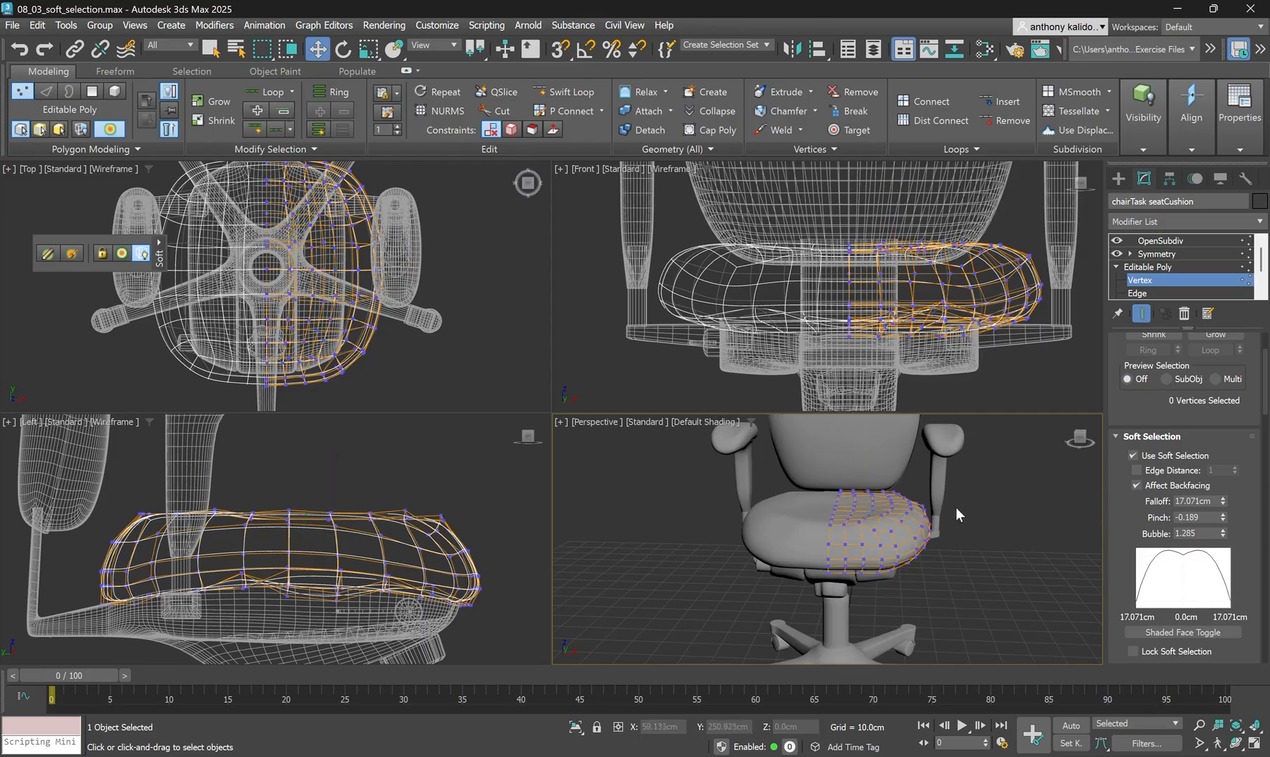
{"action": "scroll", "coordinate": [919, 505], "scroll_direction": "up", "scroll_amount": 4}
{"action": "scroll", "coordinate": [942, 513], "scroll_direction": "down", "scroll_amount": 4}
{"action": "key", "text": "ctrl+z"}
{"action": "key", "text": "ctrl+z"}
{"action": "key", "text": "ctrl+z"}
{"action": "key", "text": "ctrl+z"}
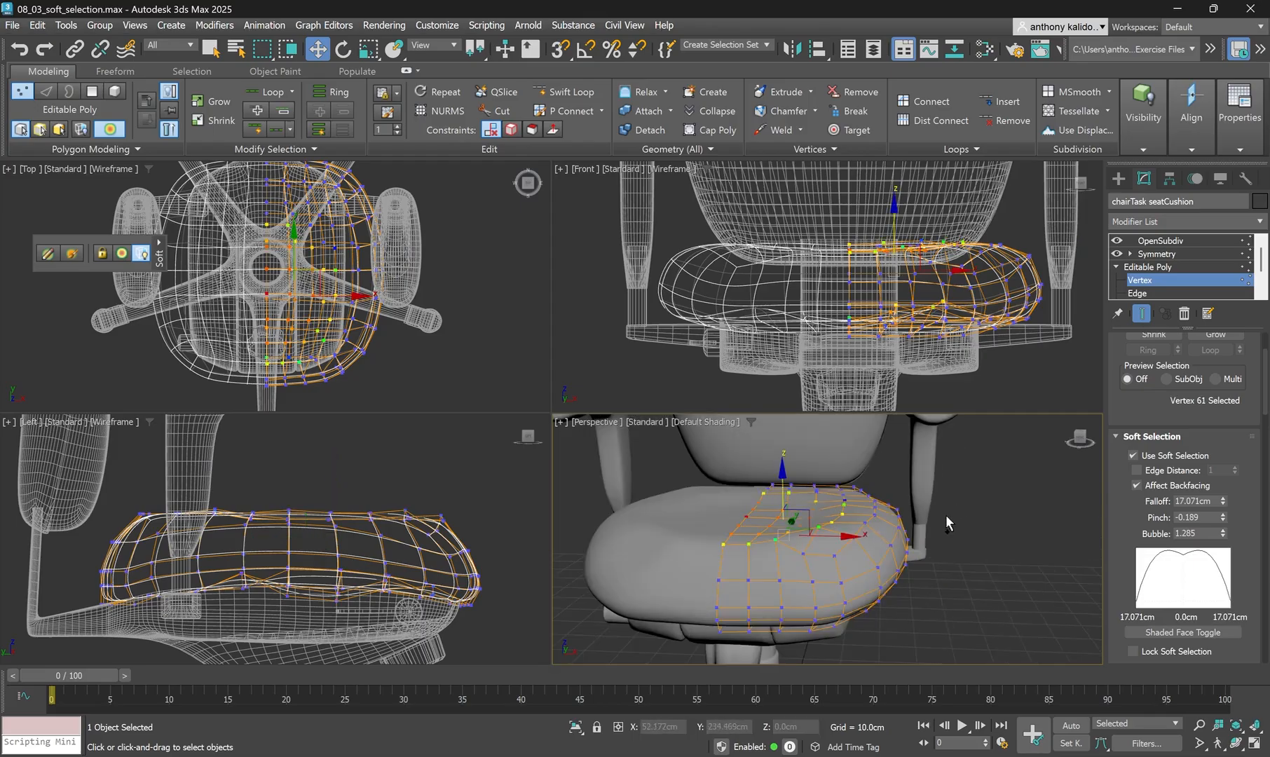
{"action": "key", "text": "ctrl+z"}
{"action": "key", "text": "ctrl+z"}
{"action": "key", "text": "ctrl+z"}
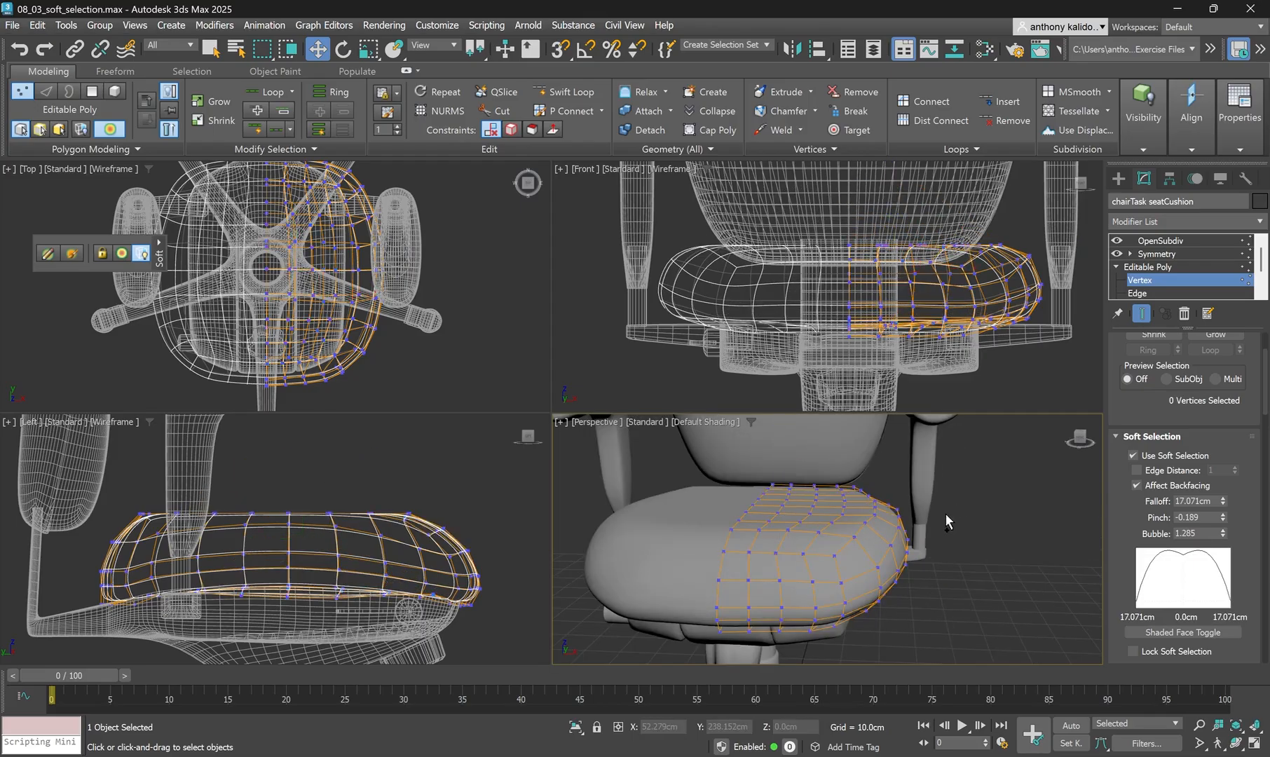
Select a vertex on the cushion's top, lock its soft selection, and clear the vertex selection.
{"action": "middle_click_drag", "start_coordinate": [957, 513], "coordinate": [982, 514], "text": "alt"}
{"action": "left_click", "coordinate": [1136, 650]}
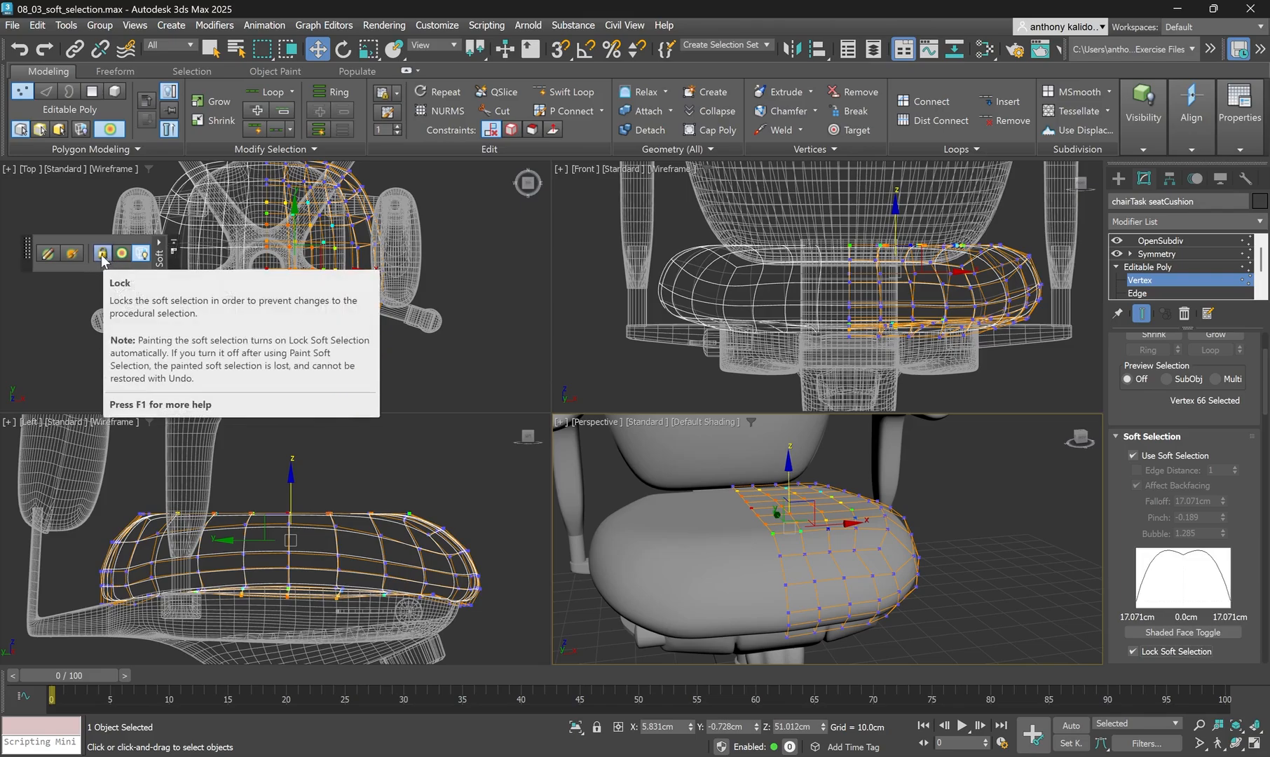
{"action": "left_click", "coordinate": [796, 451]}
Raise the locked soft selection to about Z 55.79 cm and lower it again to about Z 50.78 cm.
{"action": "left_click_drag", "start_coordinate": [789, 462], "coordinate": [789, 424]}
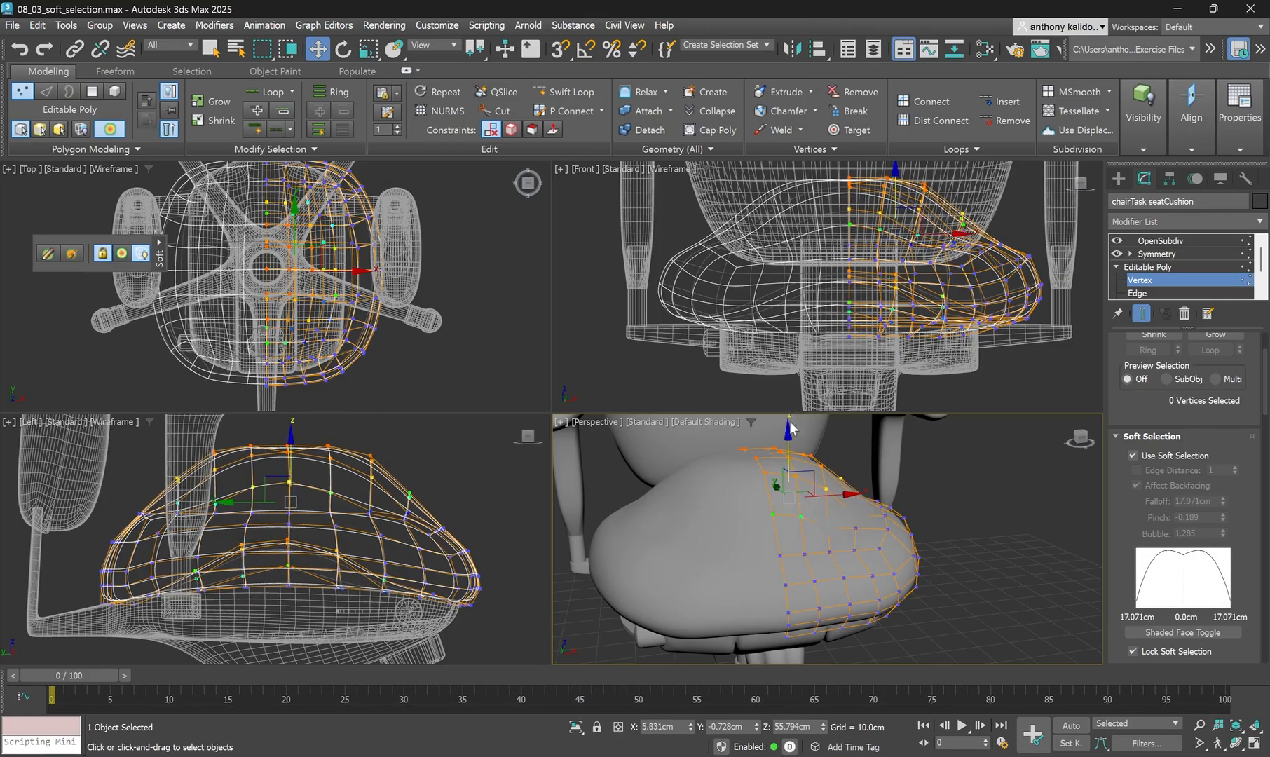
{"action": "scroll", "coordinate": [778, 601], "scroll_direction": "down", "scroll_amount": 3}
{"action": "scroll", "coordinate": [804, 448], "scroll_direction": "up", "scroll_amount": 4}
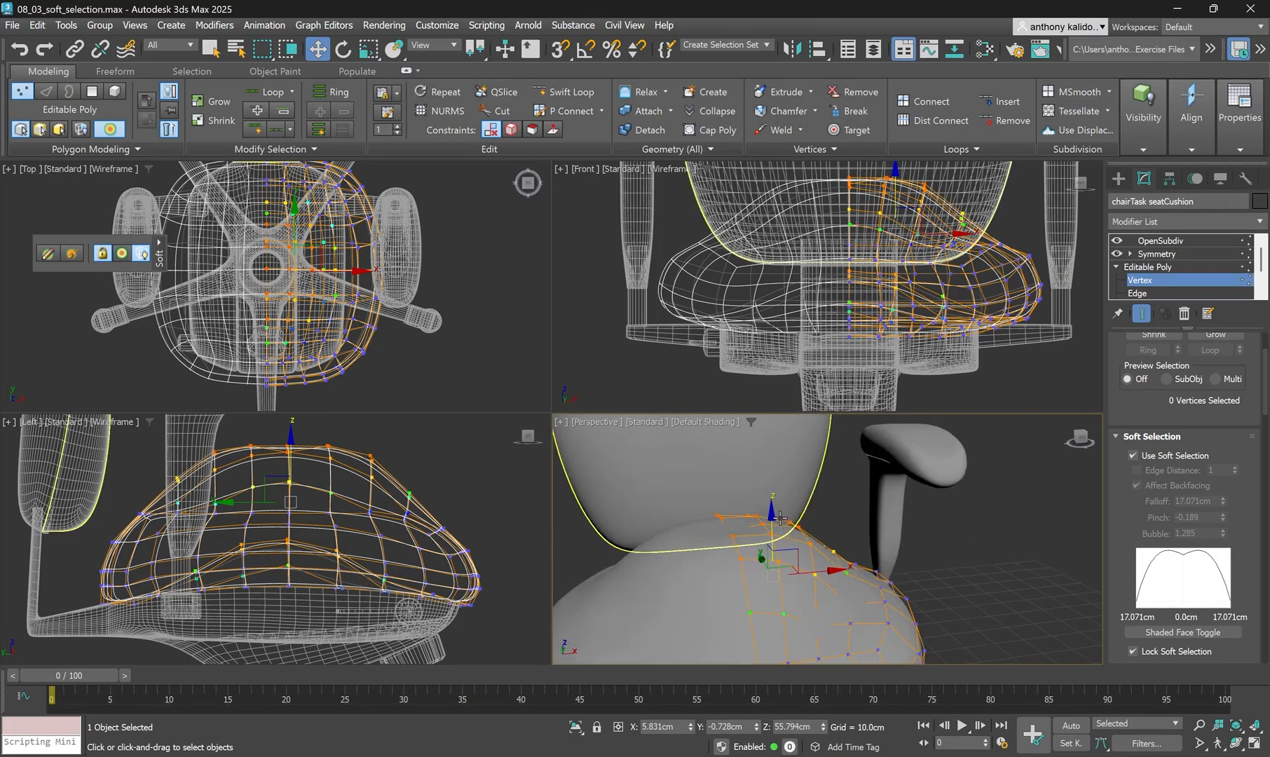
{"action": "scroll", "coordinate": [761, 504], "scroll_direction": "down", "scroll_amount": 3}
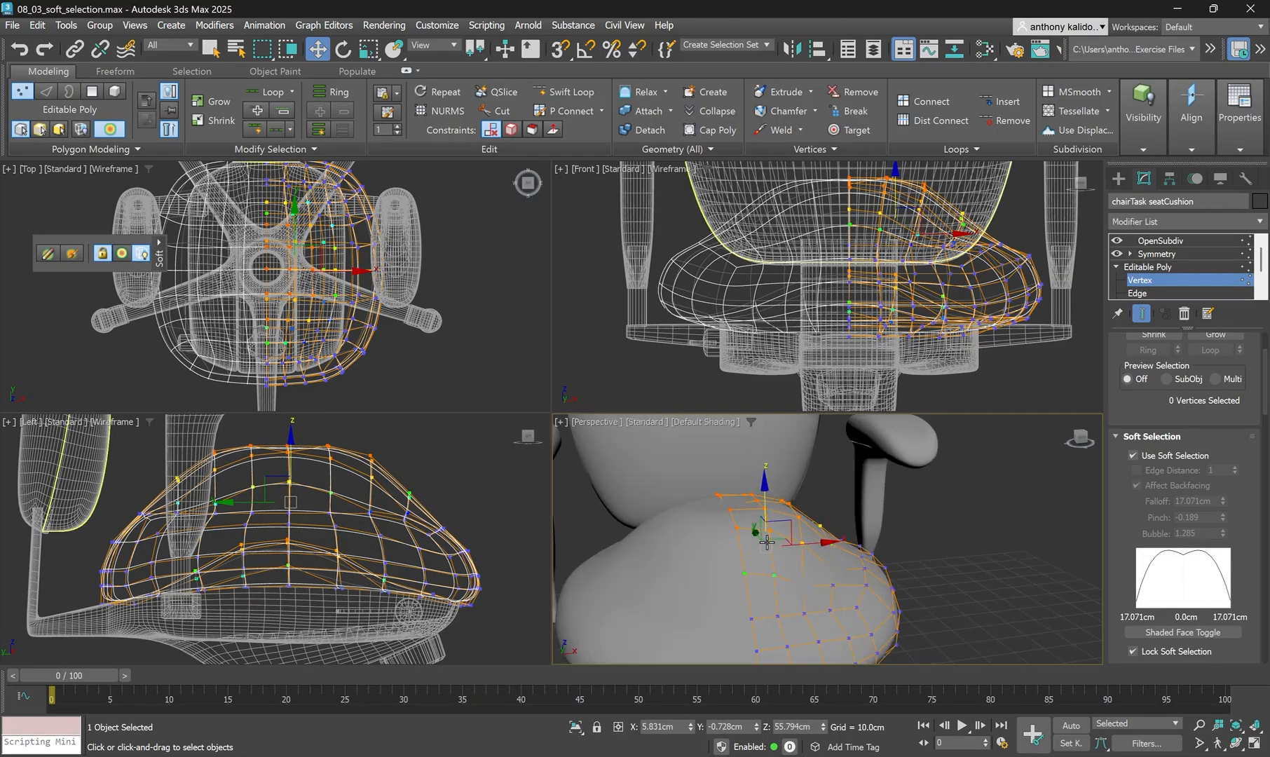
{"action": "scroll", "coordinate": [771, 497], "scroll_direction": "up", "scroll_amount": 3}
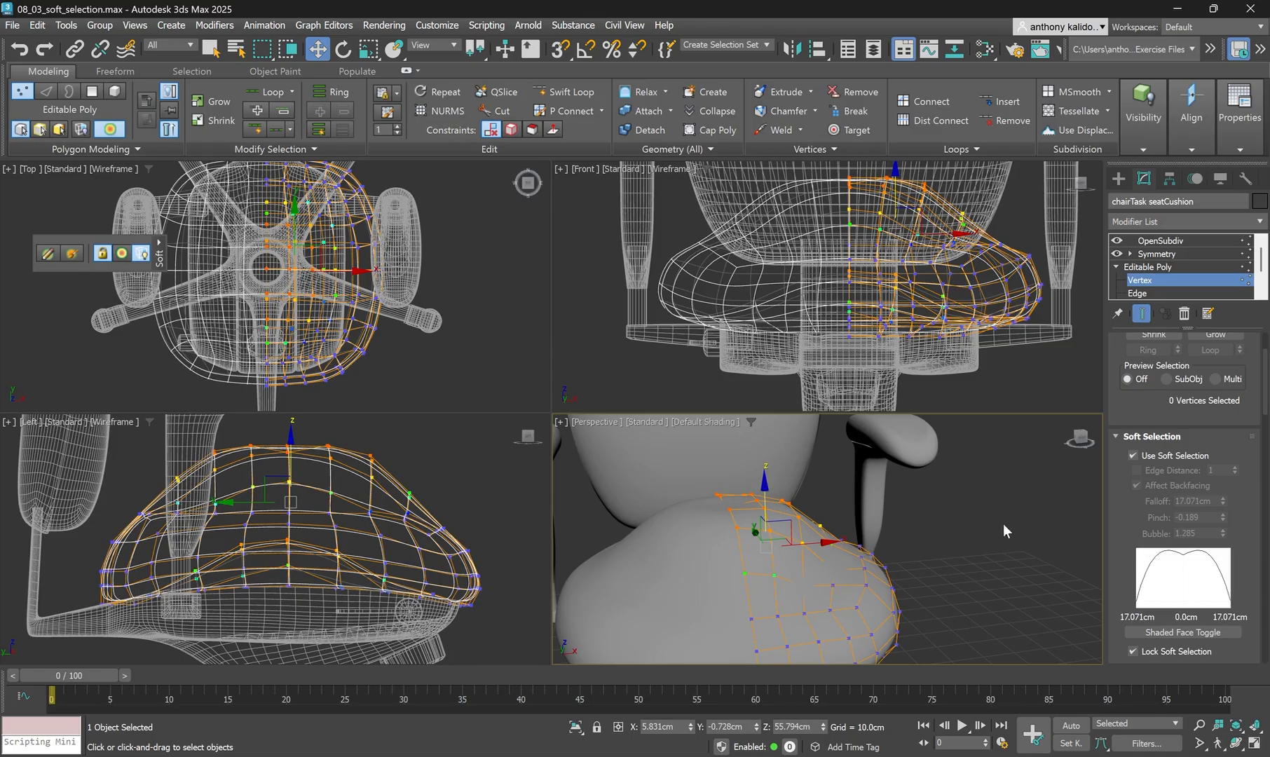
{"action": "left_click_drag", "start_coordinate": [766, 486], "coordinate": [770, 538]}
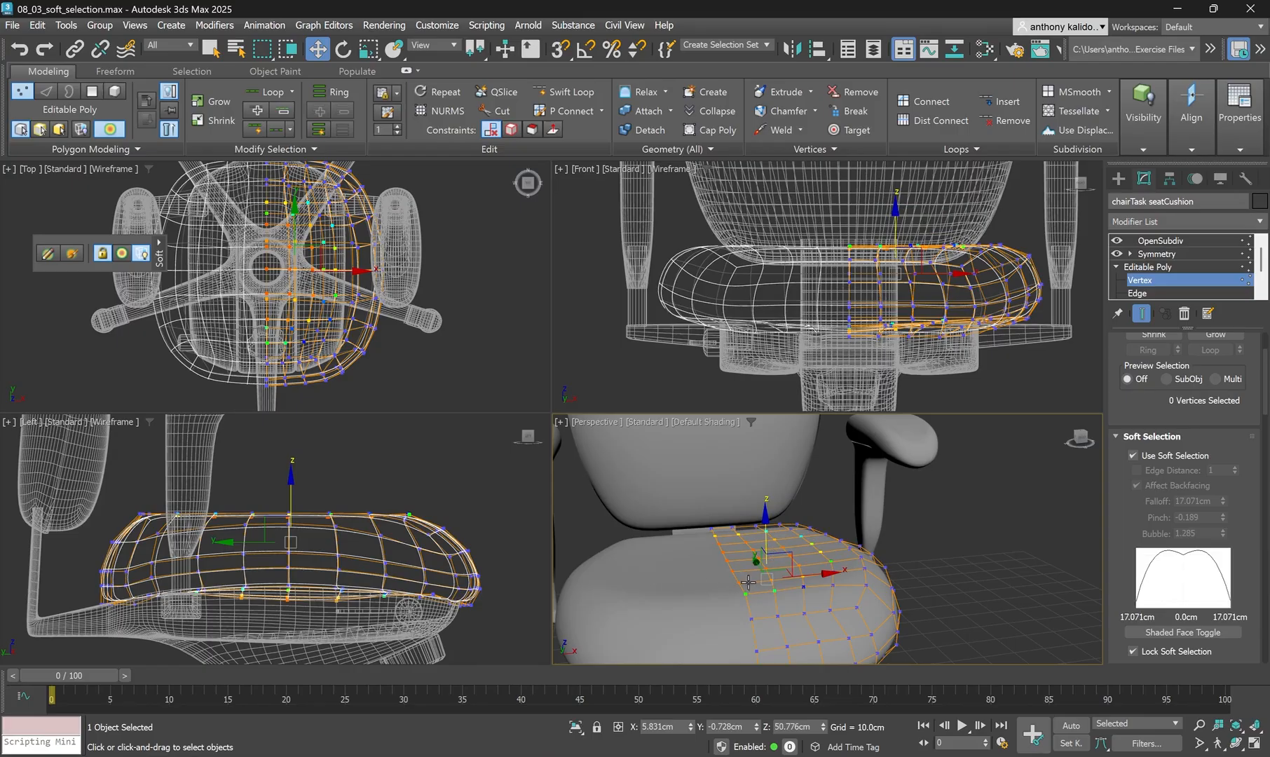